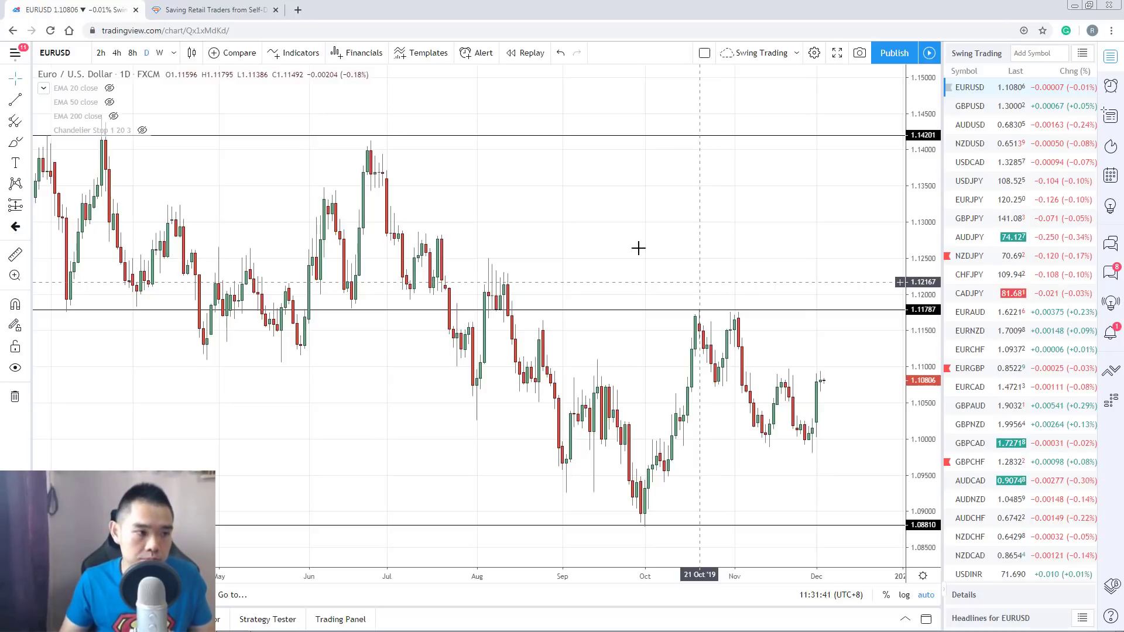
Show the EMA 200 on the EURUSD daily chart and draw freehand marks at the swing highs close to it.
{"action": "left_click", "coordinate": [114, 116]}
{"action": "scroll", "coordinate": [523, 299], "scroll_direction": "down", "scroll_amount": 5}
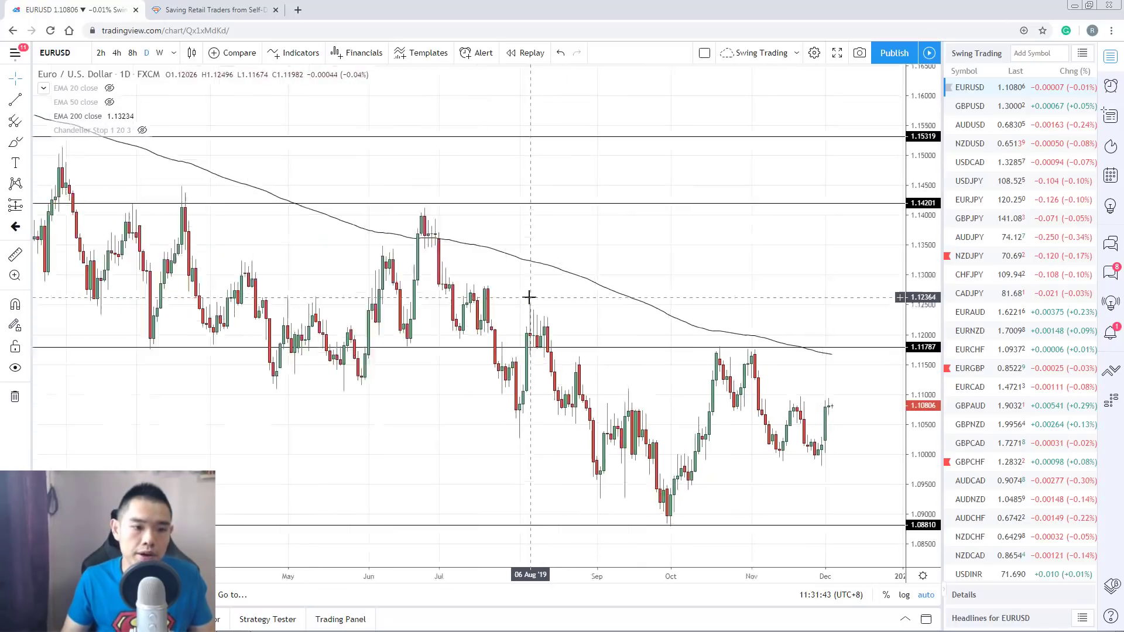
{"action": "scroll", "coordinate": [522, 205], "scroll_direction": "down", "scroll_amount": 4}
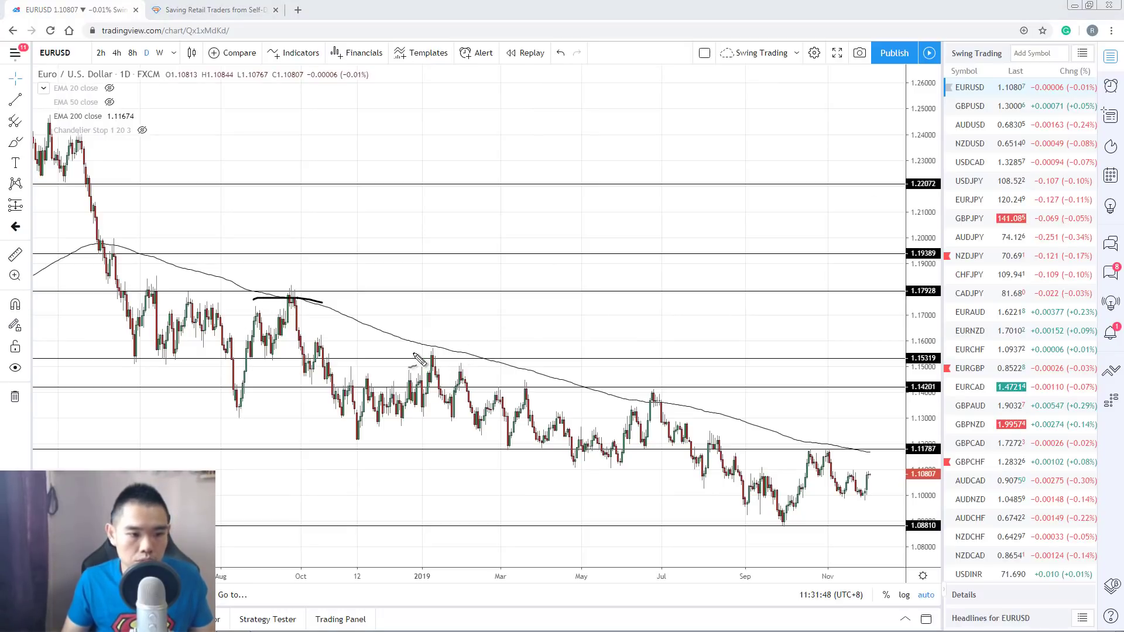
{"action": "left_click_drag", "start_coordinate": [413, 353], "coordinate": [509, 353]}
{"action": "left_click_drag", "start_coordinate": [621, 394], "coordinate": [678, 399]}
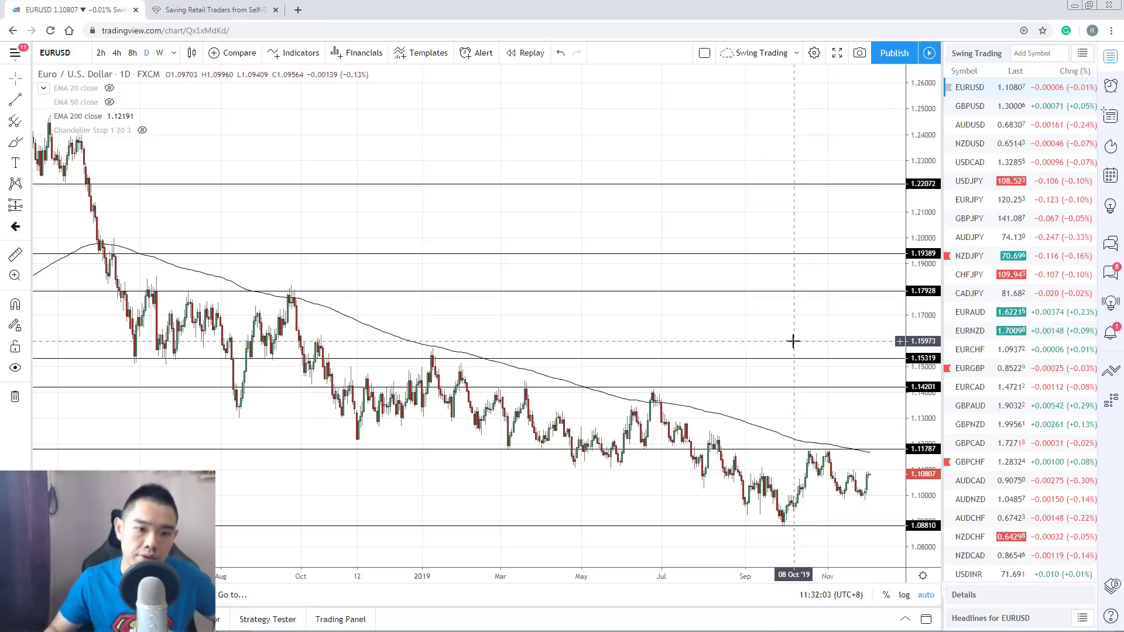
Outline EURUSD's September consolidation with a freehand box from about 1.094 to 1.106.
{"action": "scroll", "coordinate": [733, 346], "scroll_direction": "up", "scroll_amount": 5}
{"action": "left_click_drag", "start_coordinate": [288, 457], "coordinate": [798, 436]}
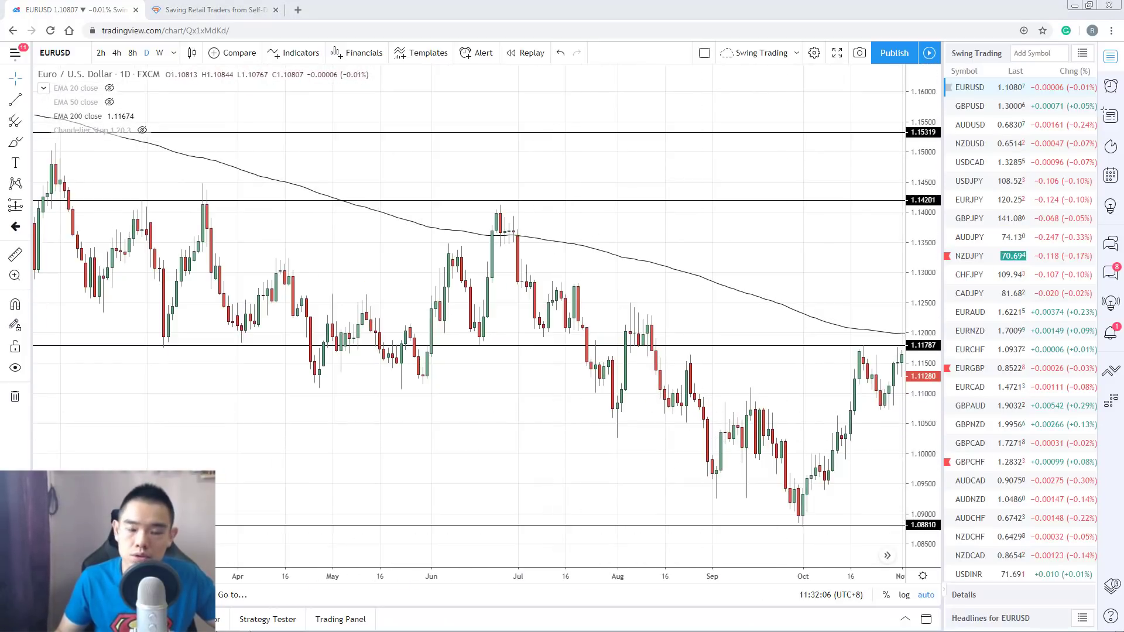
{"action": "left_click_drag", "start_coordinate": [705, 419], "coordinate": [791, 418]}
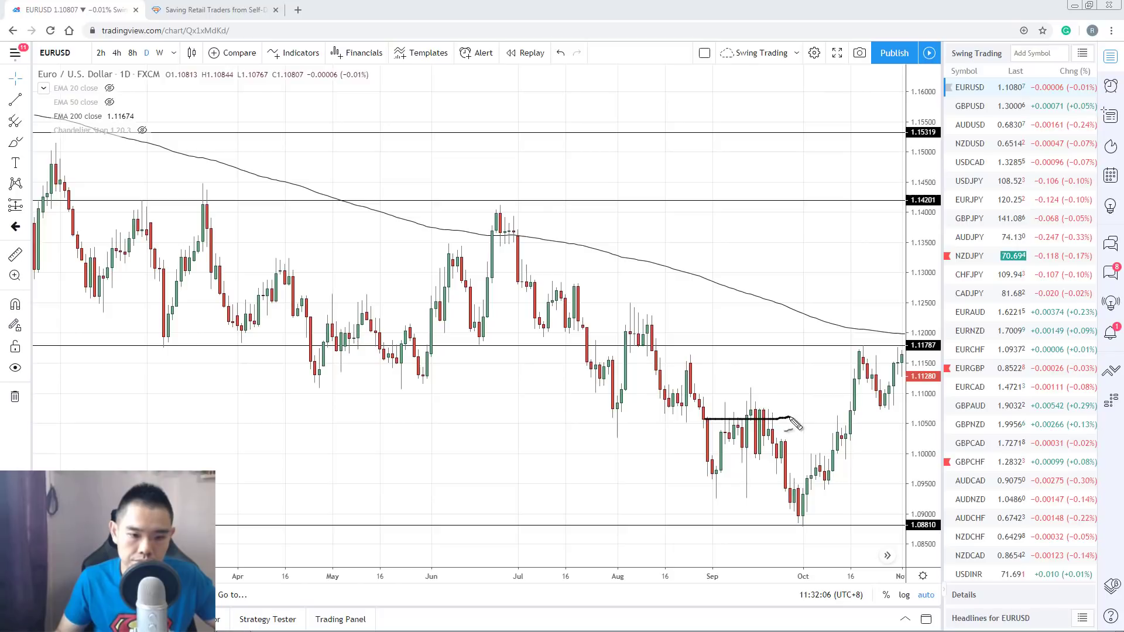
{"action": "left_click_drag", "start_coordinate": [791, 496], "coordinate": [702, 444]}
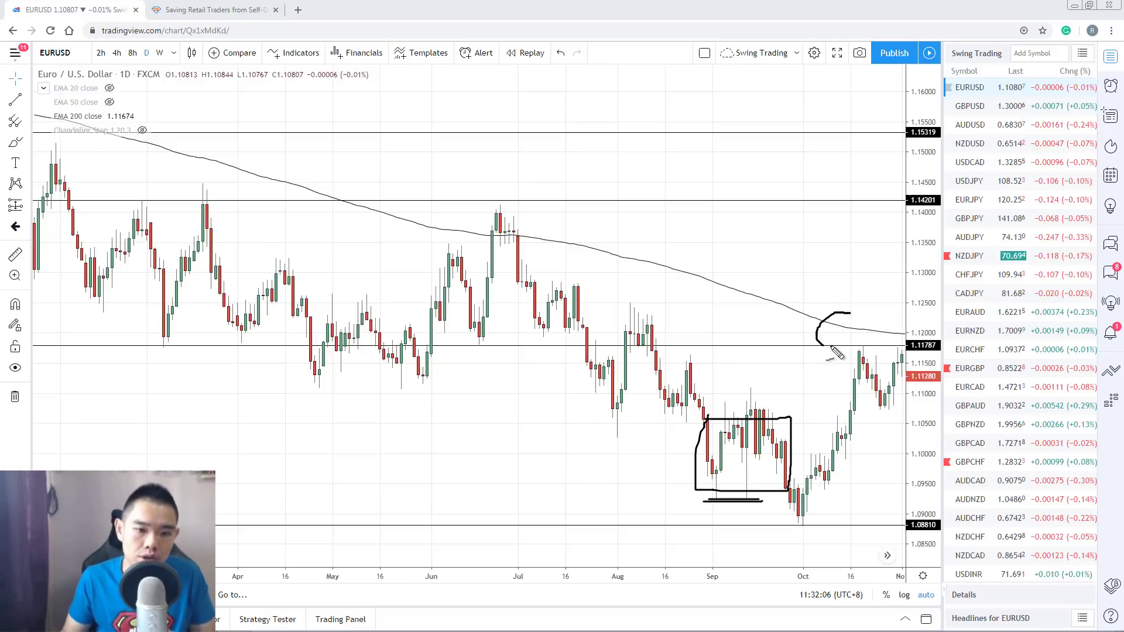
Annotate EURUSD with freehand strokes marking the October EMA 200 area, the June–July lows, the September lows and the October rally.
{"action": "left_click_drag", "start_coordinate": [836, 352], "coordinate": [855, 306]}
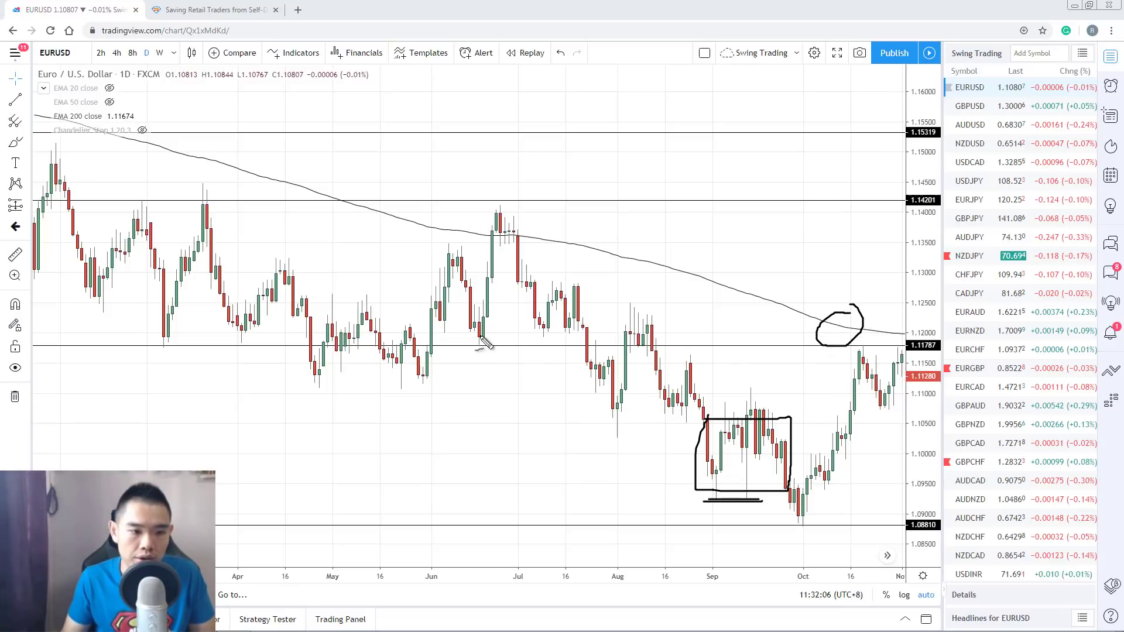
{"action": "left_click_drag", "start_coordinate": [459, 338], "coordinate": [528, 338]}
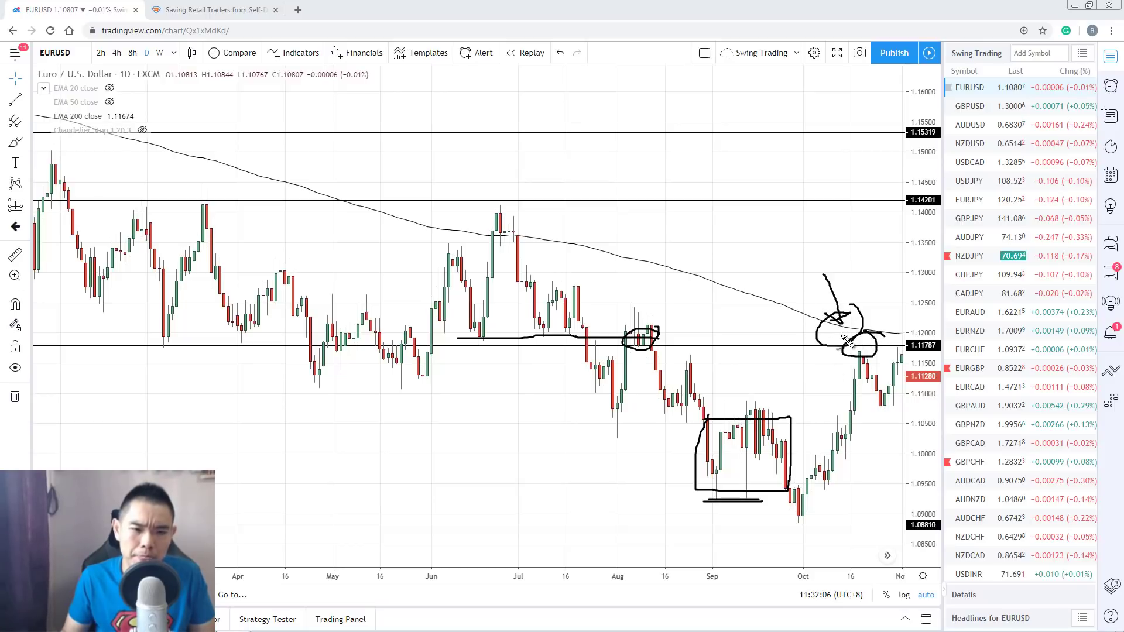
{"action": "left_click_drag", "start_coordinate": [714, 508], "coordinate": [774, 514]}
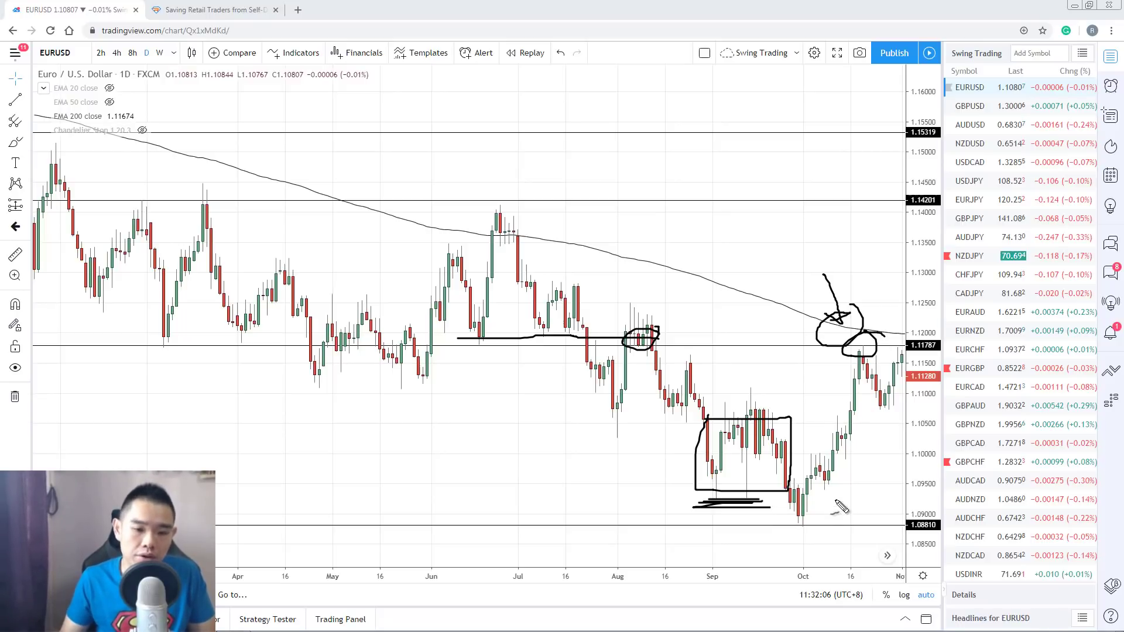
{"action": "left_click_drag", "start_coordinate": [805, 499], "coordinate": [876, 351]}
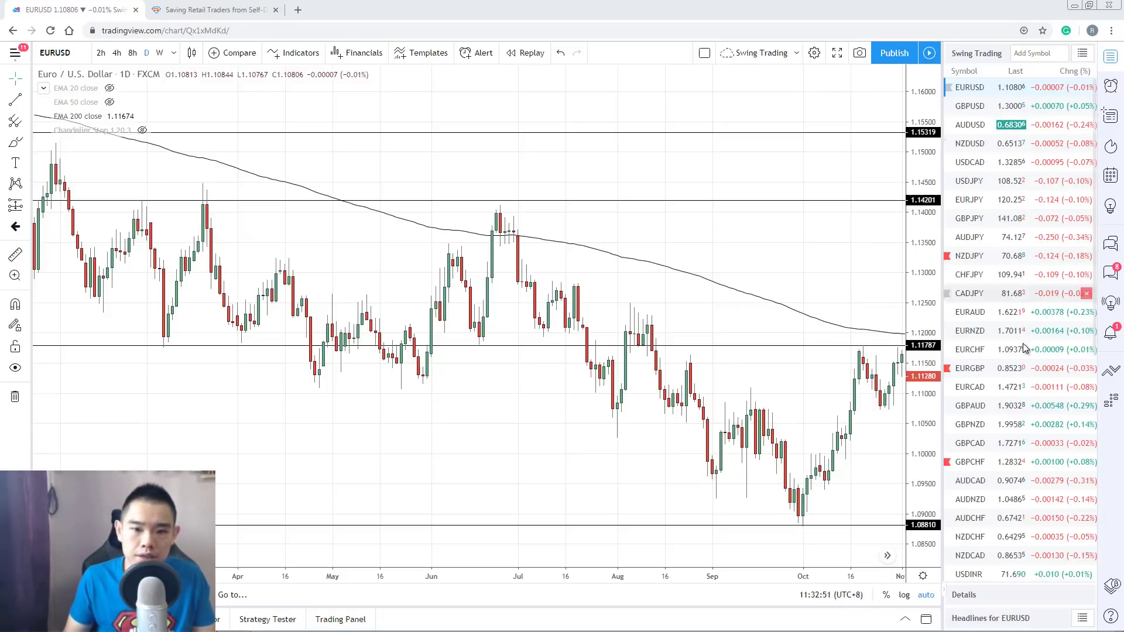
Display the AUDNZD daily chart and sketch over its September–November range and the drop that follows.
{"action": "left_click", "coordinate": [1000, 424]}
{"action": "scroll", "coordinate": [1000, 423], "scroll_direction": "down", "scroll_amount": 3}
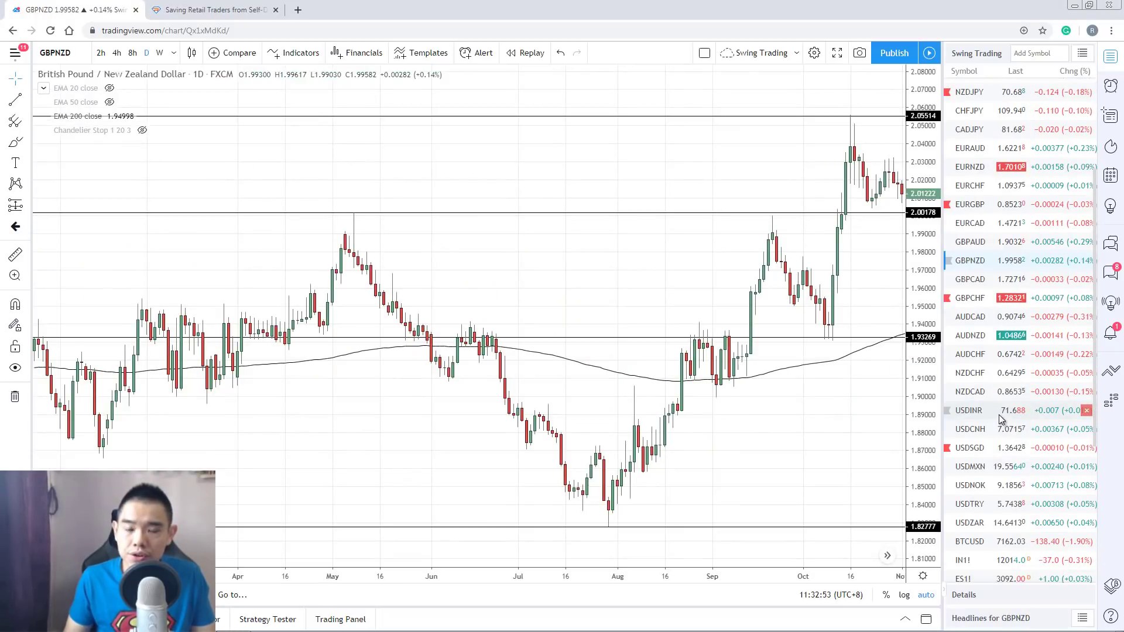
{"action": "scroll", "coordinate": [1001, 410], "scroll_direction": "down", "scroll_amount": 3}
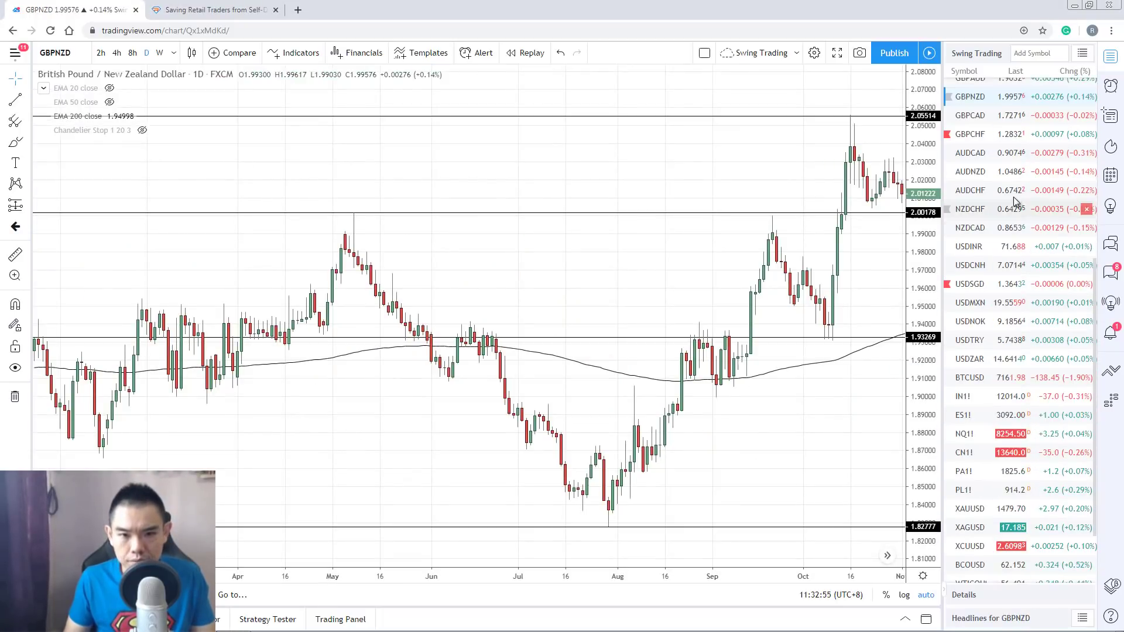
{"action": "left_click", "coordinate": [1019, 172]}
{"action": "left_click_drag", "start_coordinate": [690, 174], "coordinate": [567, 178]}
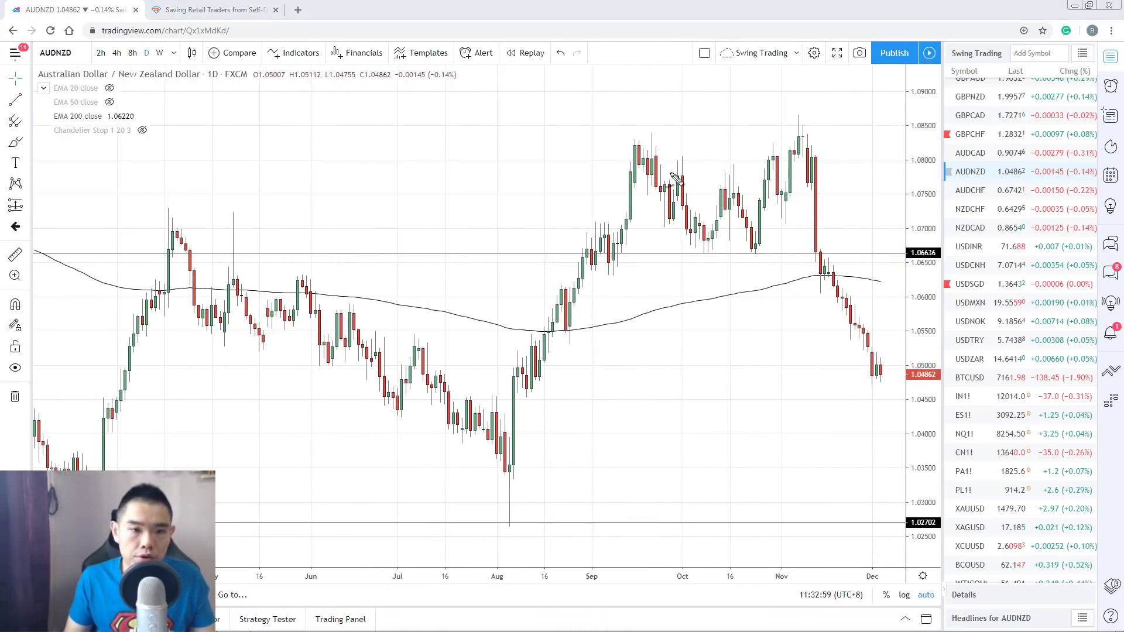
{"action": "left_click_drag", "start_coordinate": [610, 143], "coordinate": [822, 137]}
{"action": "mouse_move", "coordinate": [568, 256]}
{"action": "left_mouse_down"}
{"action": "mouse_move", "coordinate": [847, 254]}
{"action": "mouse_move", "coordinate": [880, 384]}
{"action": "left_mouse_up"}
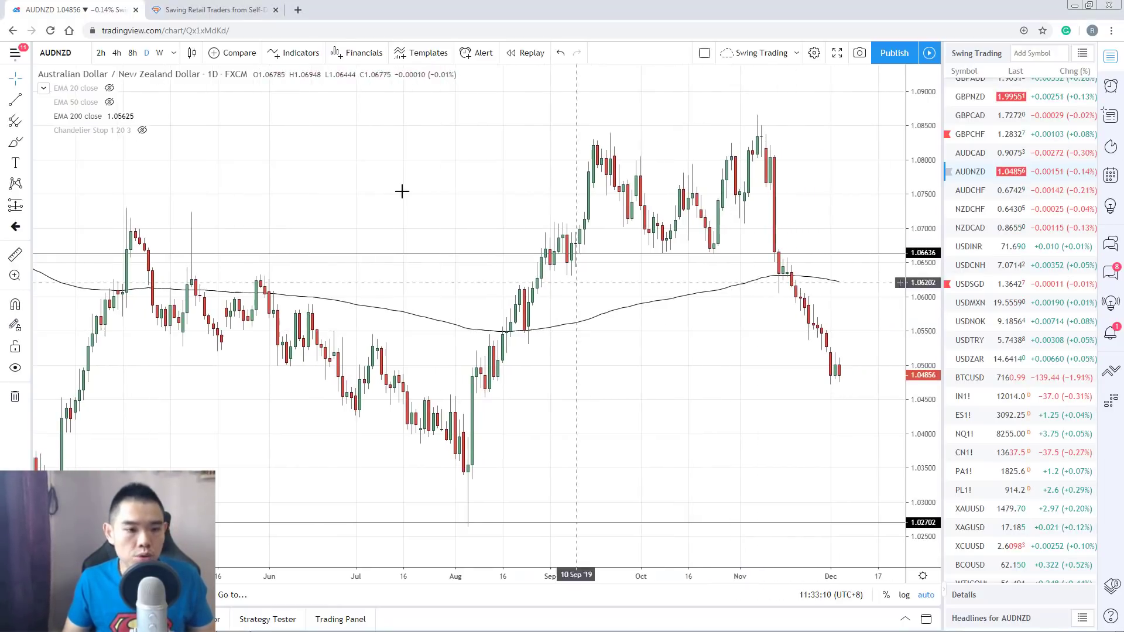
Hide the EMA 200 and draw freehand lines along AUDNZD's 1.06636 level from late August to early December.
{"action": "left_click", "coordinate": [113, 115]}
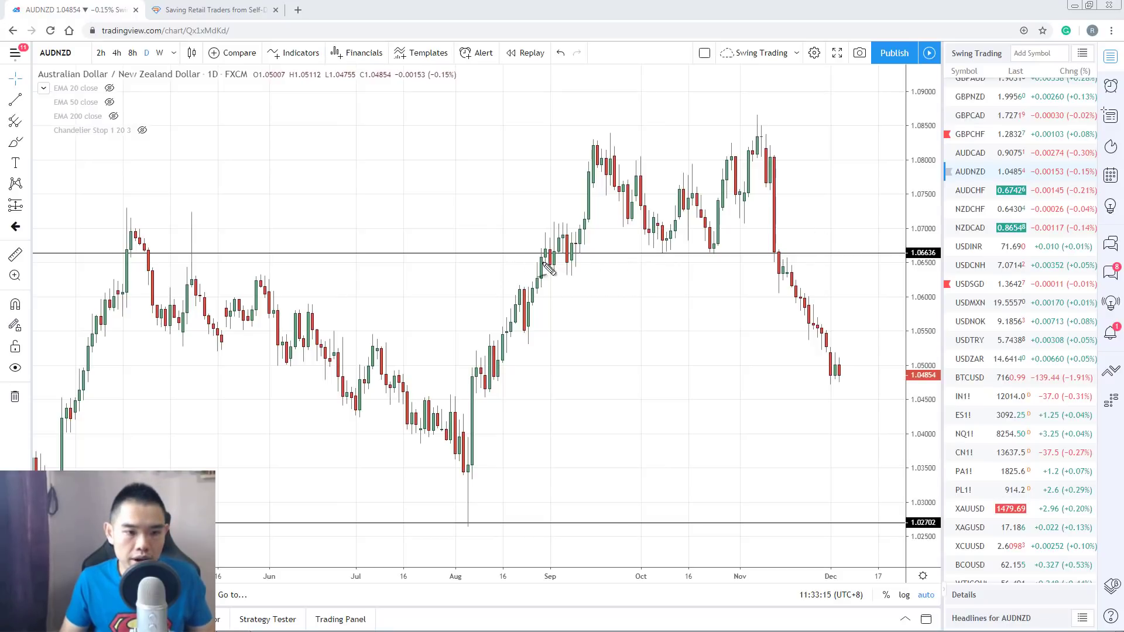
{"action": "left_click_drag", "start_coordinate": [508, 263], "coordinate": [874, 256]}
{"action": "left_click_drag", "start_coordinate": [530, 256], "coordinate": [840, 256]}
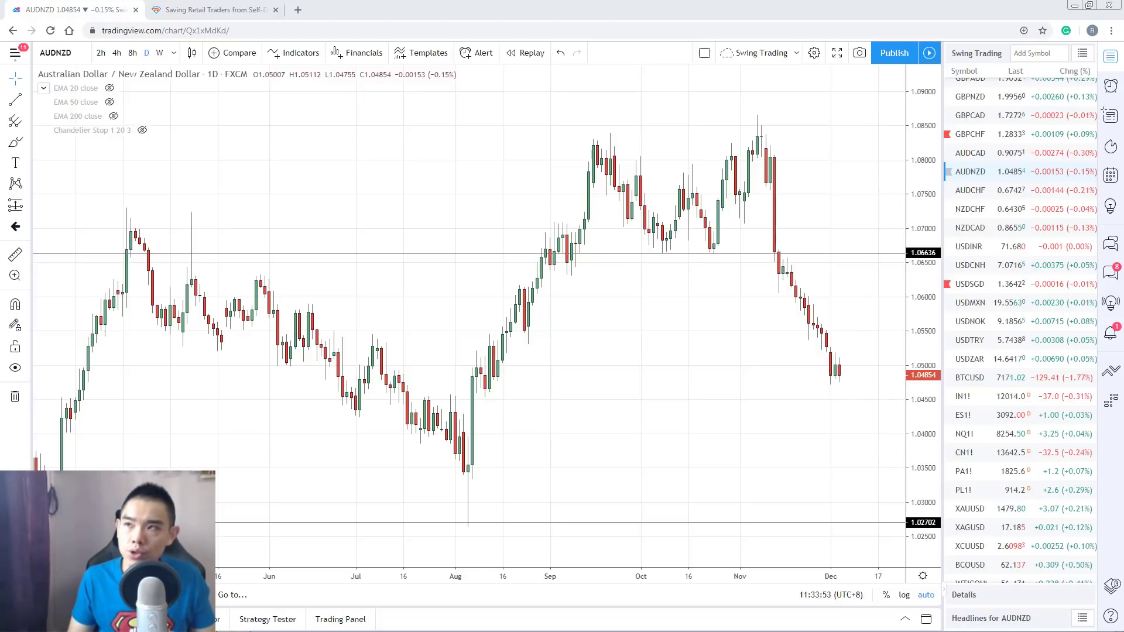
Display the GBPUSD daily chart and draw a freehand line at about 1.251 from late July to early November.
{"action": "scroll", "coordinate": [672, 384], "scroll_direction": "right", "scroll_amount": 1}
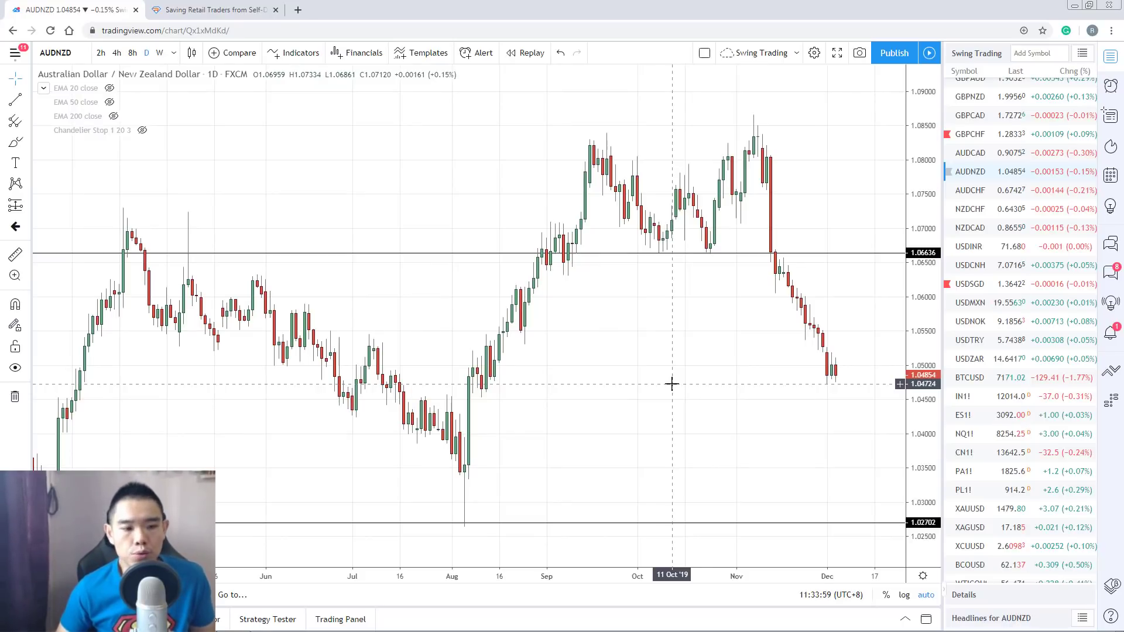
{"action": "left_click", "coordinate": [1027, 153]}
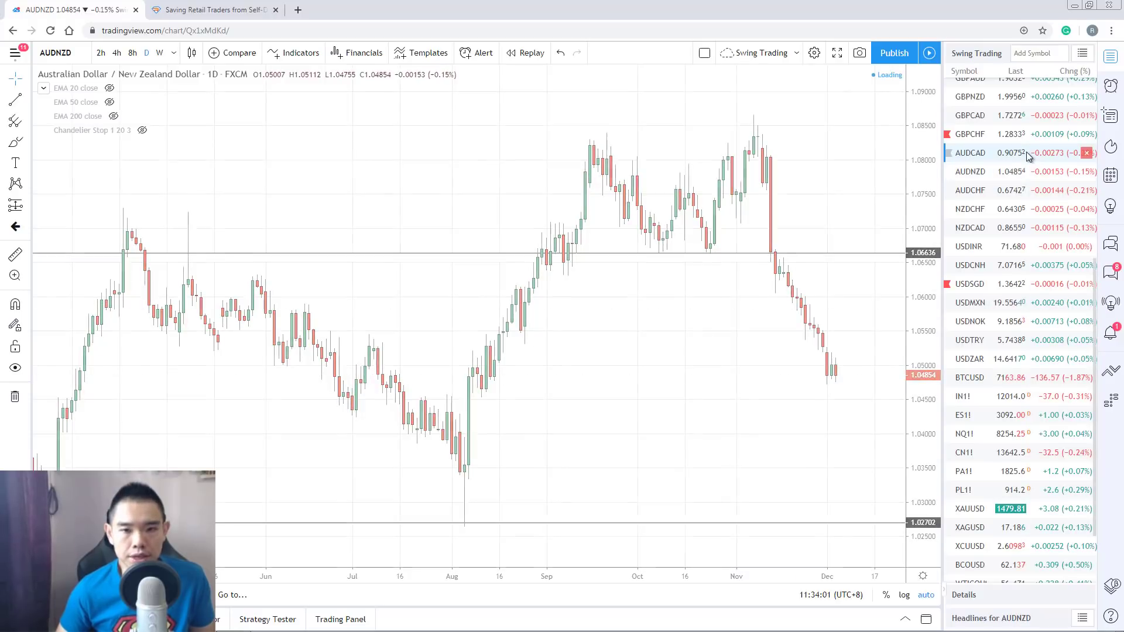
{"action": "scroll", "coordinate": [1023, 135], "scroll_direction": "up", "scroll_amount": 5}
{"action": "left_click", "coordinate": [1019, 105]}
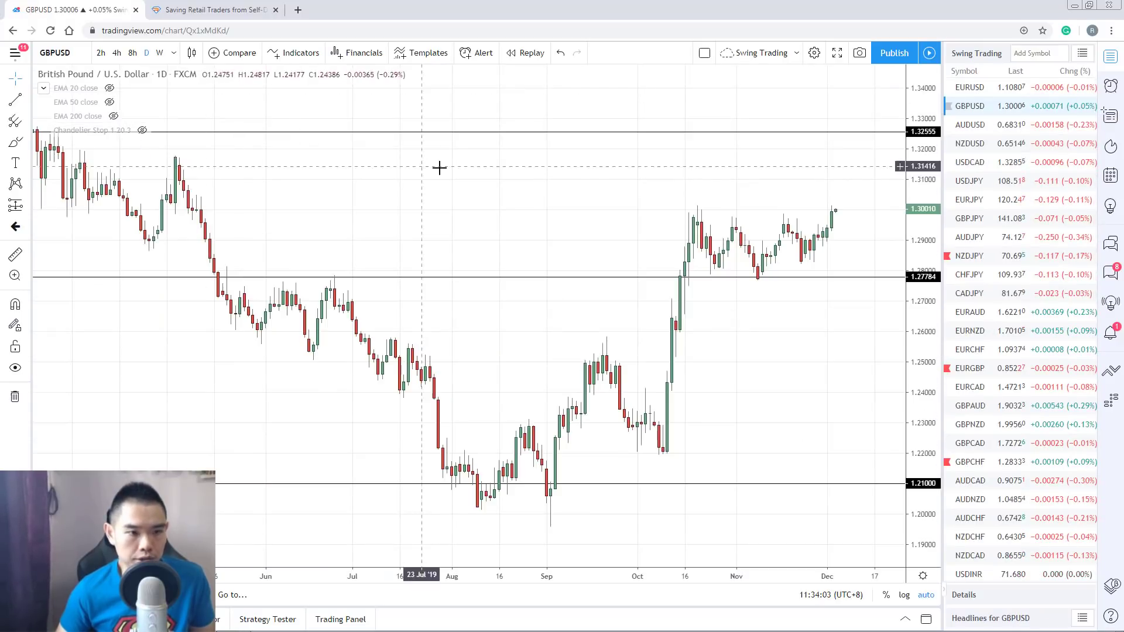
{"action": "left_click_drag", "start_coordinate": [602, 214], "coordinate": [604, 213]}
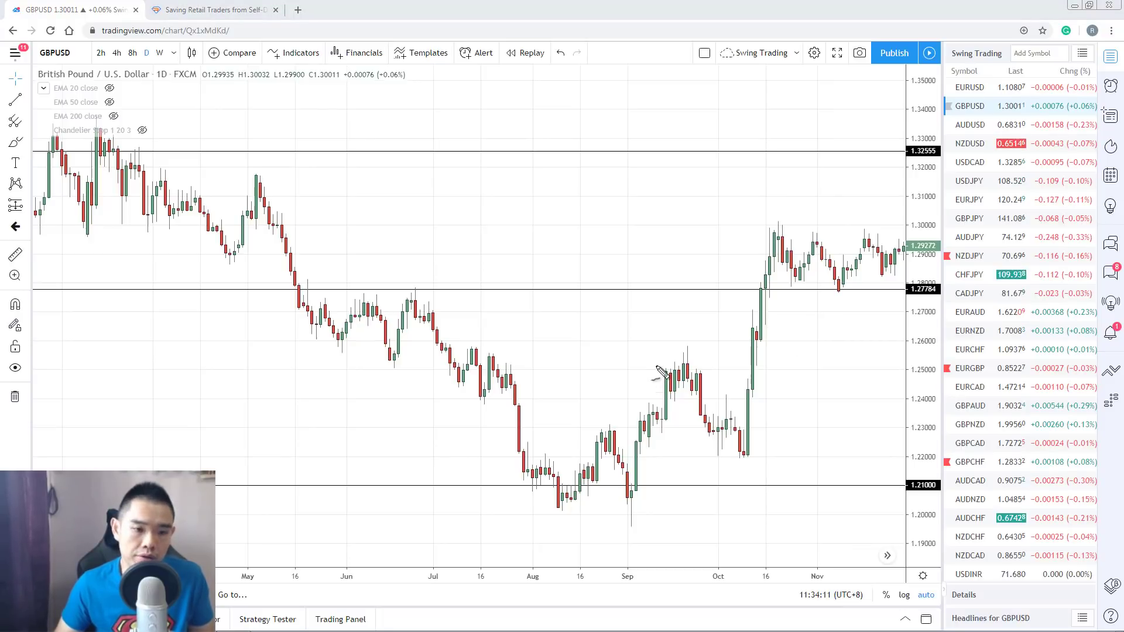
{"action": "left_click_drag", "start_coordinate": [501, 366], "coordinate": [835, 369]}
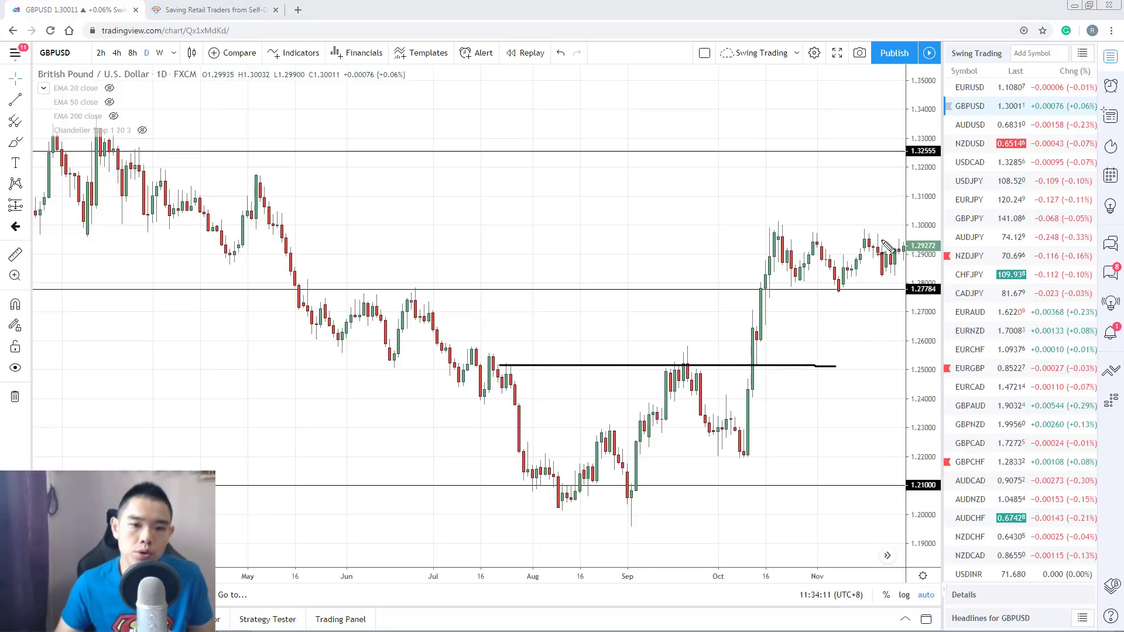
{"action": "mouse_move", "coordinate": [886, 245]}
{"action": "left_mouse_down"}
{"action": "mouse_move", "coordinate": [846, 233]}
{"action": "mouse_move", "coordinate": [764, 280]}
{"action": "mouse_move", "coordinate": [899, 262]}
{"action": "mouse_move", "coordinate": [876, 244]}
{"action": "left_mouse_up"}
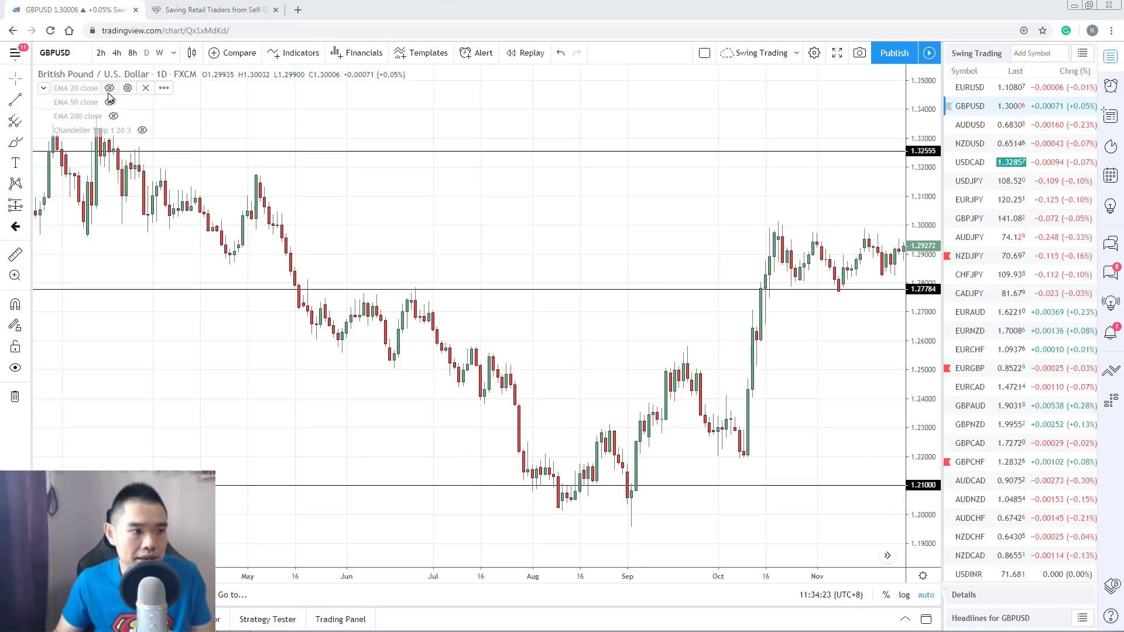
Show the EMA 20 on the GBPUSD daily chart up to the latest December candles.
{"action": "left_click", "coordinate": [109, 88]}
{"action": "left_click_drag", "start_coordinate": [715, 236], "coordinate": [652, 234]}
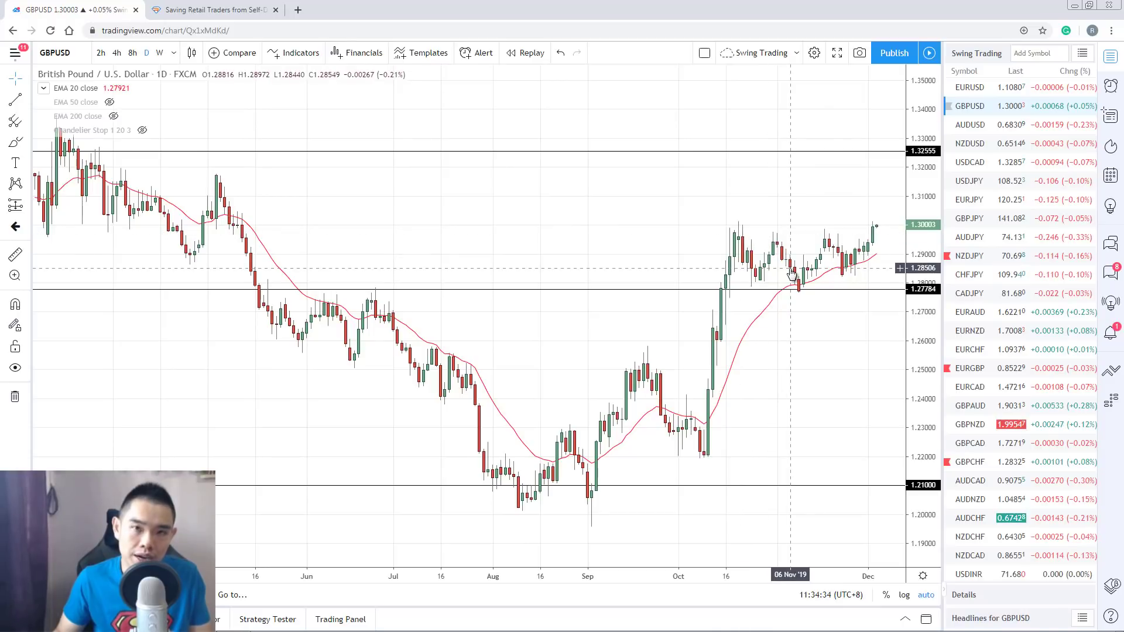
Open the XAUUSD daily chart and examine how price behaves around the EMA 20 in June and July 2019.
{"action": "left_click", "coordinate": [1028, 495]}
{"action": "scroll", "coordinate": [1031, 492], "scroll_direction": "down", "scroll_amount": 5}
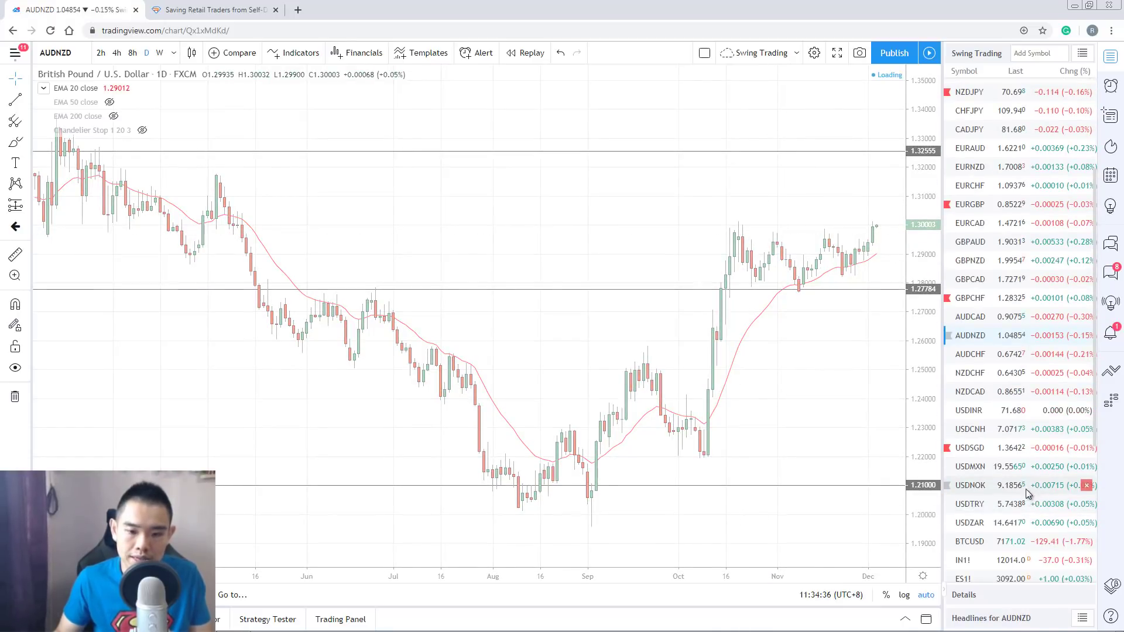
{"action": "left_click", "coordinate": [995, 563]}
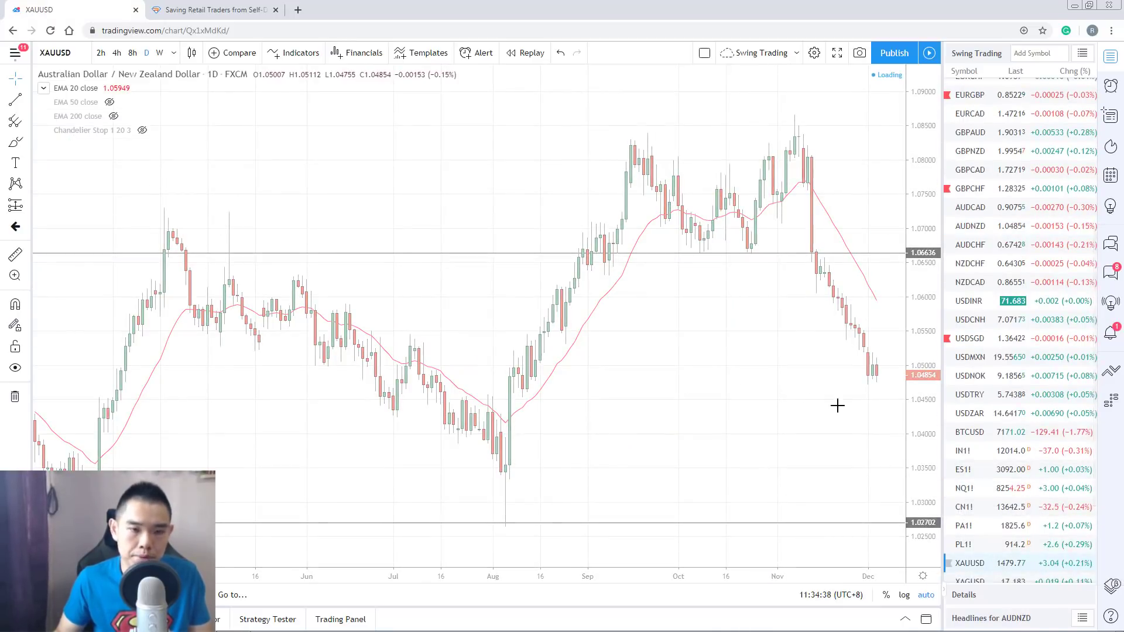
{"action": "left_click_drag", "start_coordinate": [490, 326], "coordinate": [878, 257]}
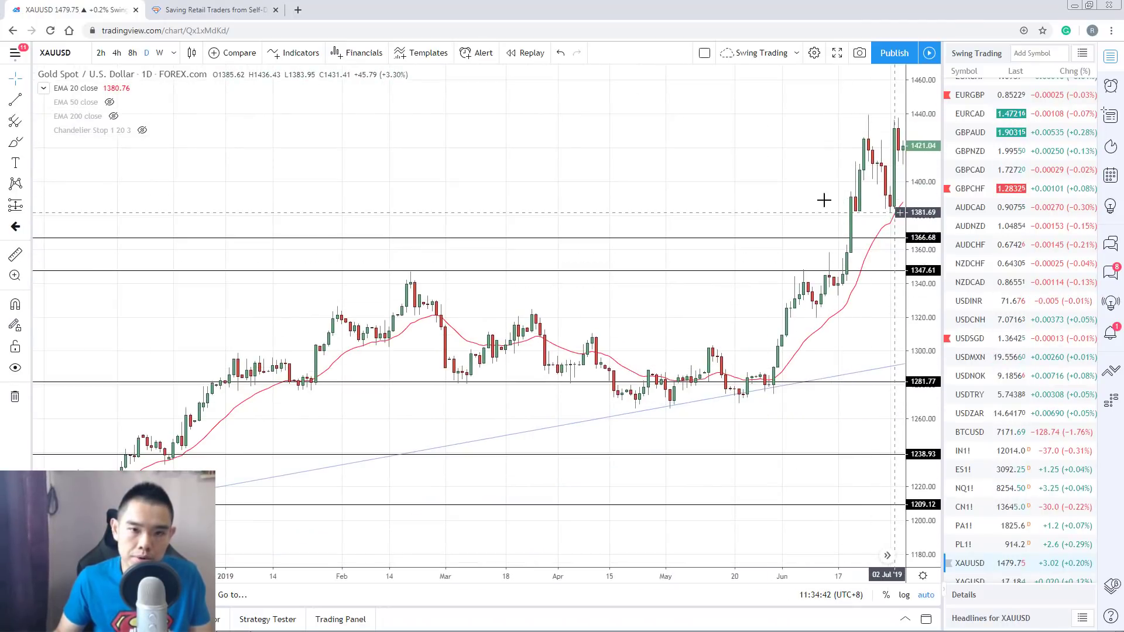
{"action": "left_click_drag", "start_coordinate": [762, 197], "coordinate": [714, 208]}
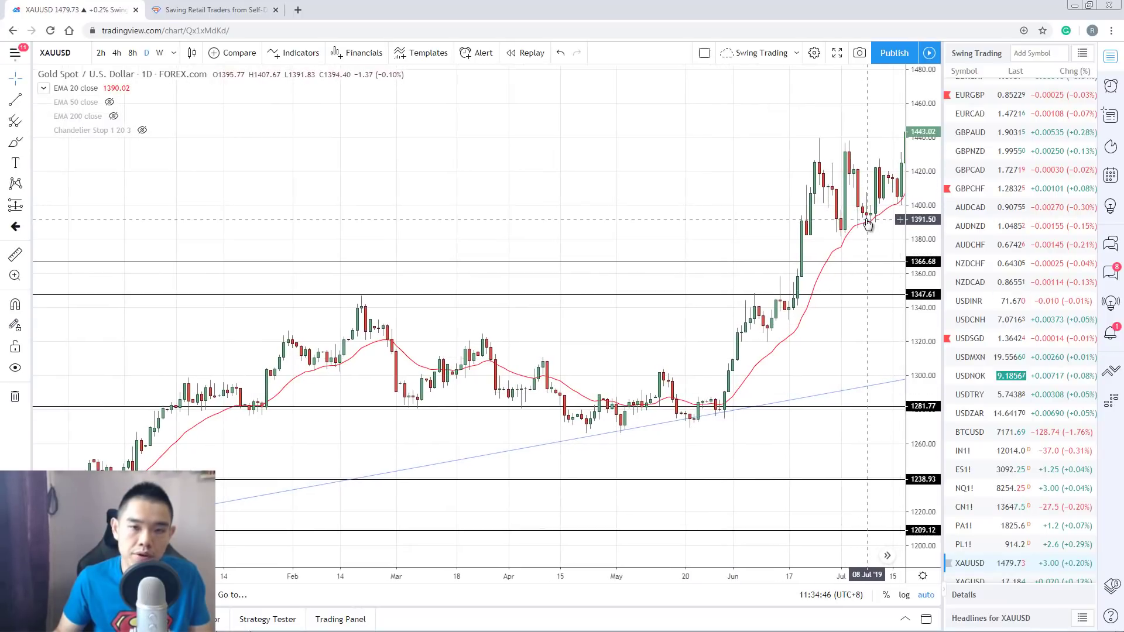
{"action": "left_click_drag", "start_coordinate": [757, 227], "coordinate": [650, 235]}
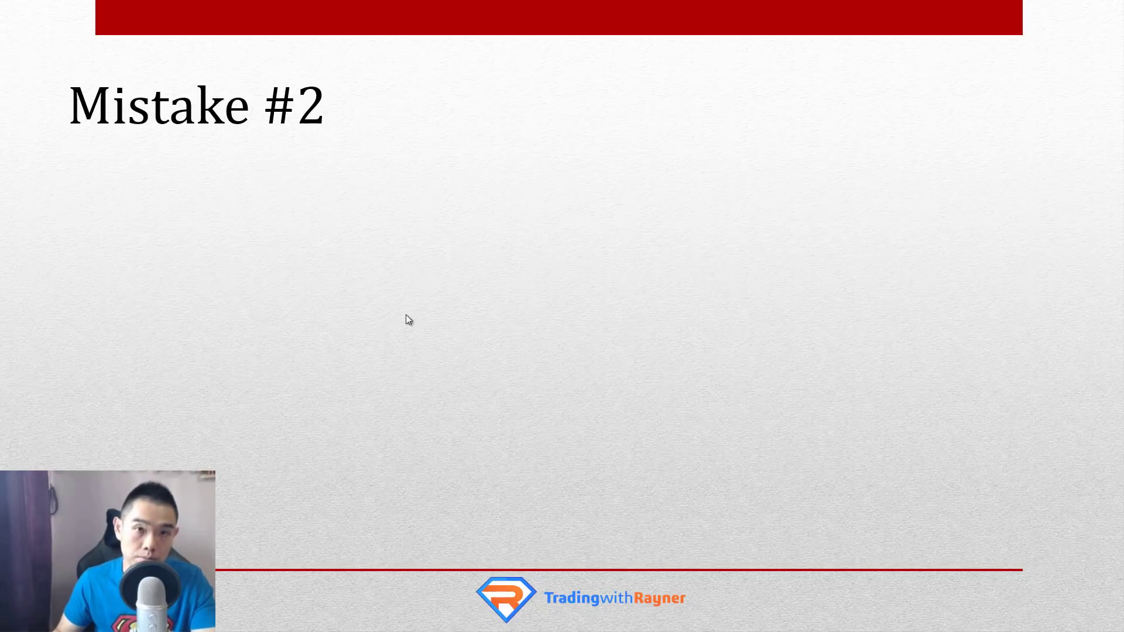
{"action": "key", "text": "Right"}
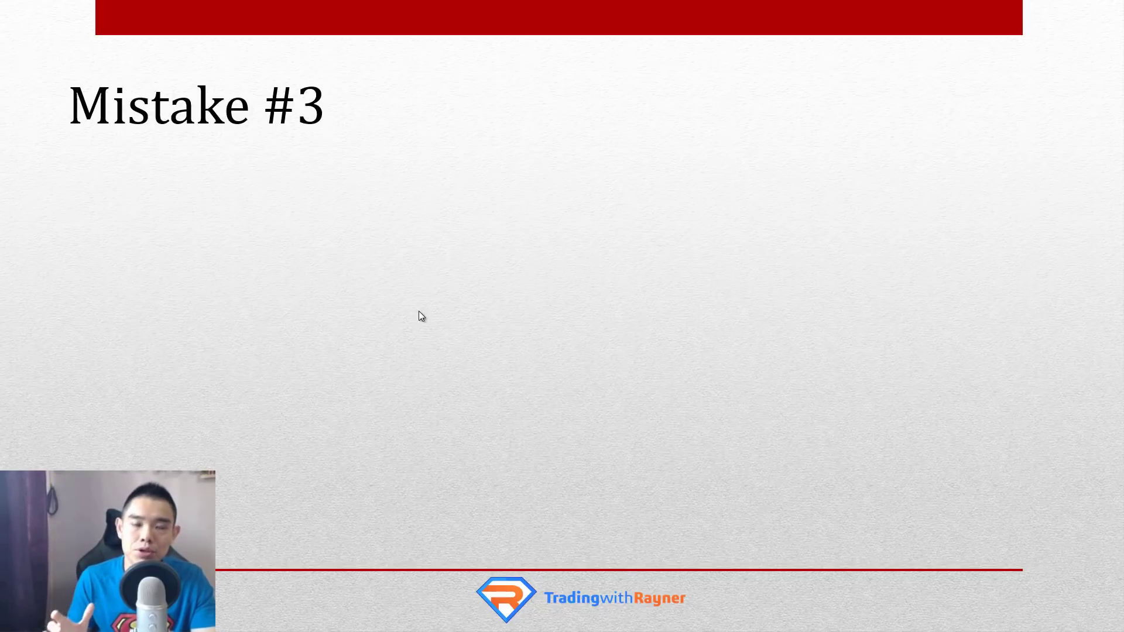
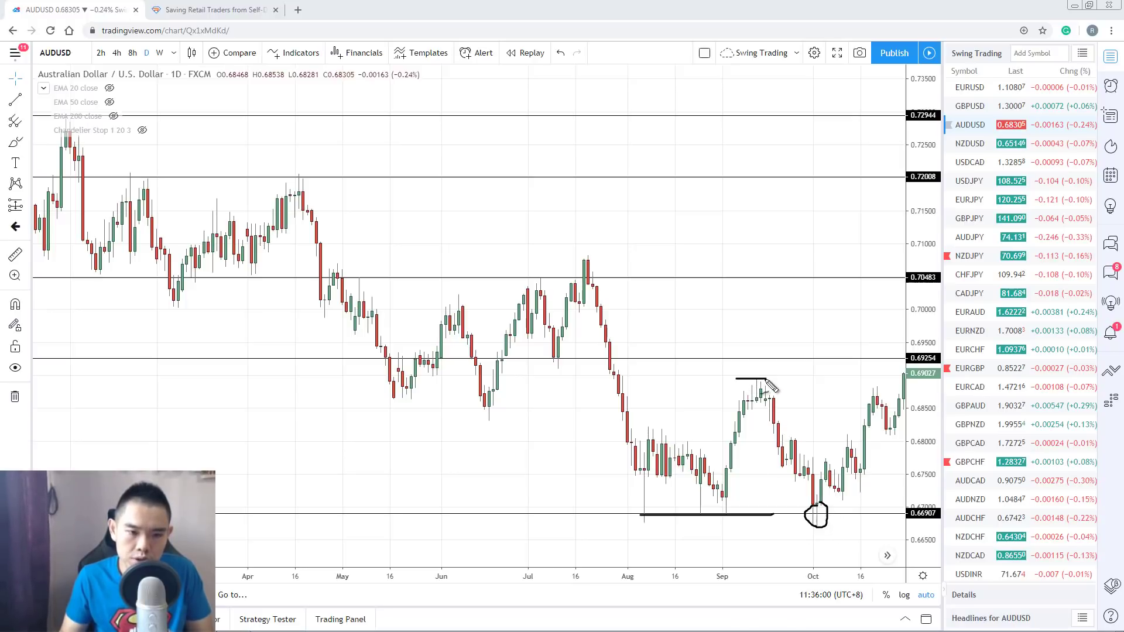
Mark AUDUSD's September swing high near 0.69 and trace the October rally up from the 0.66907 support.
{"action": "left_click_drag", "start_coordinate": [765, 372], "coordinate": [776, 376]}
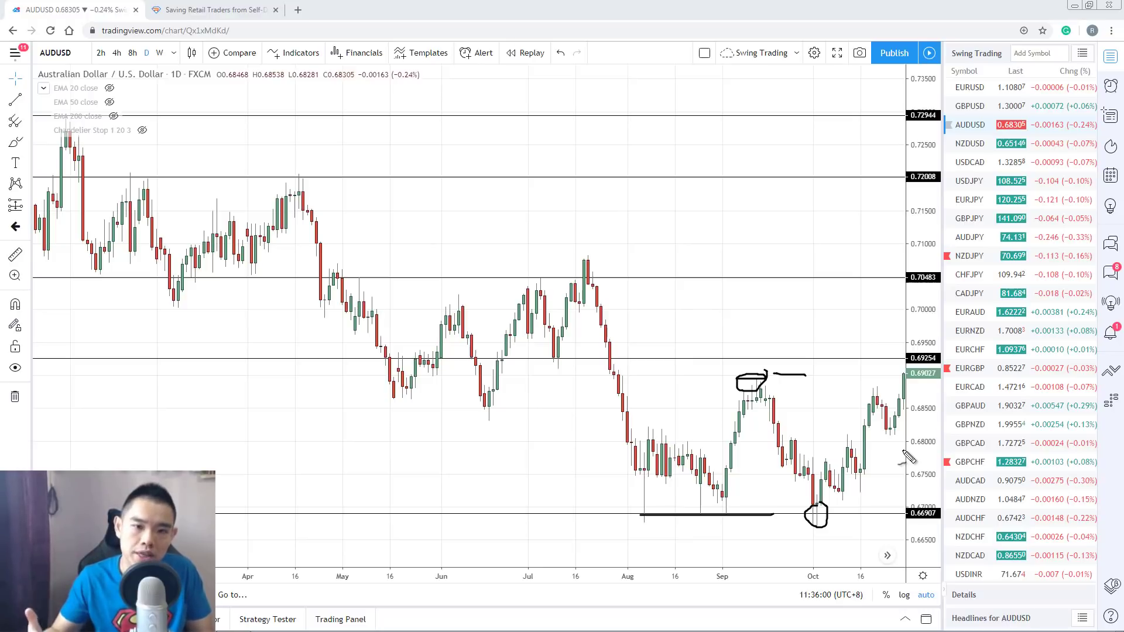
{"action": "left_click_drag", "start_coordinate": [817, 513], "coordinate": [906, 370]}
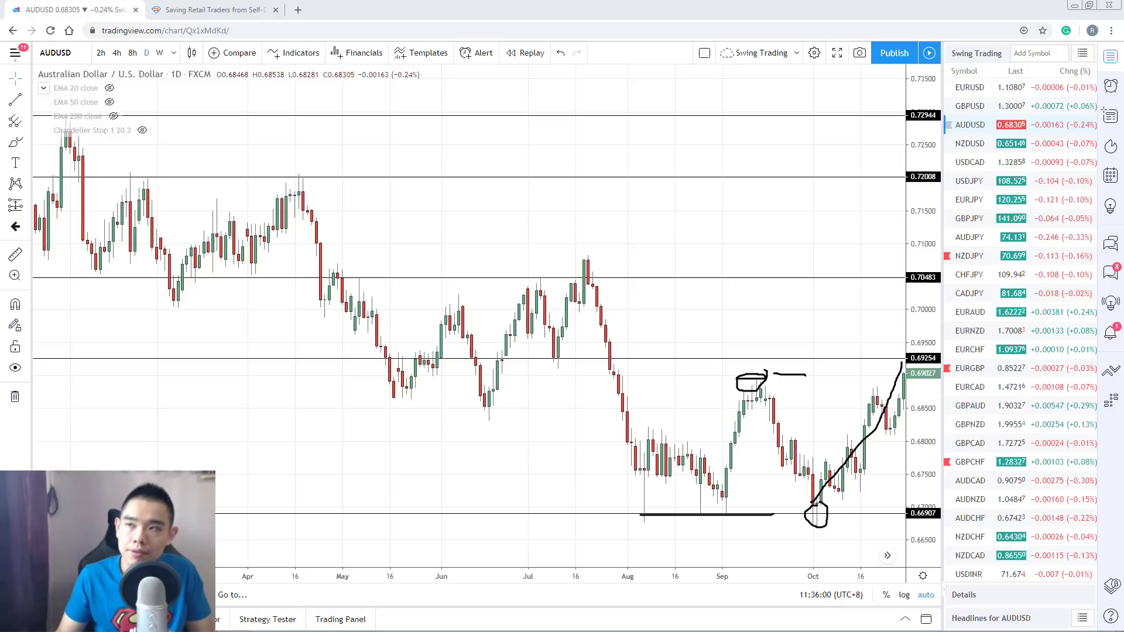
{"action": "left_click_drag", "start_coordinate": [820, 500], "coordinate": [912, 370]}
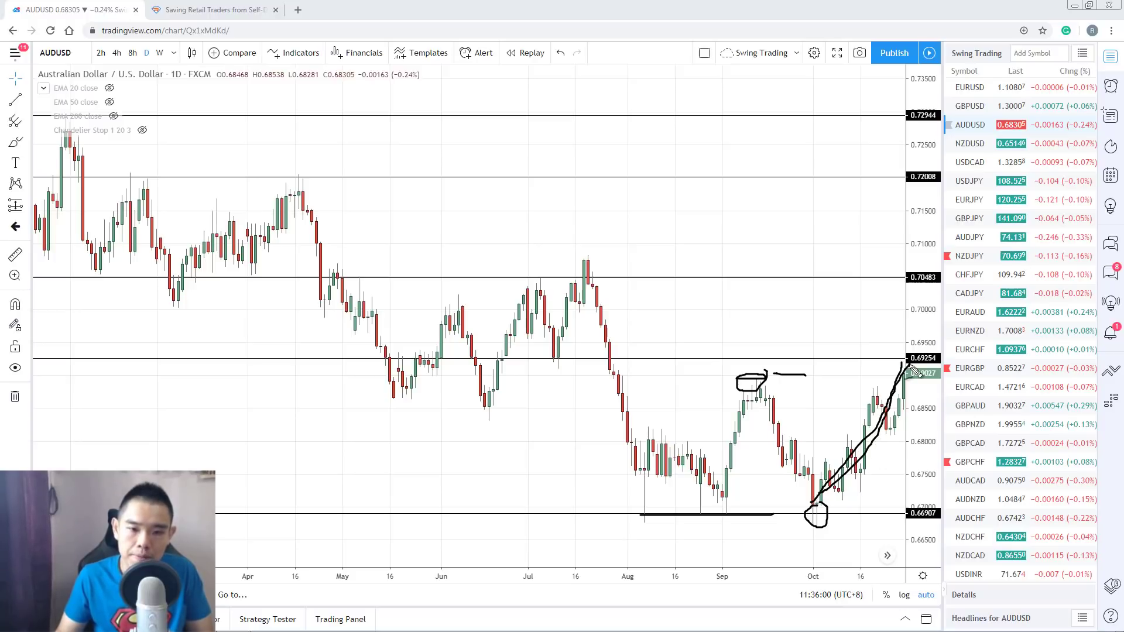
Clear the freehand marks and trace AUDUSD's October rise to the 0.69254 level and its November decline.
{"action": "key", "text": "Escape"}
{"action": "left_click_drag", "start_coordinate": [811, 321], "coordinate": [666, 324]}
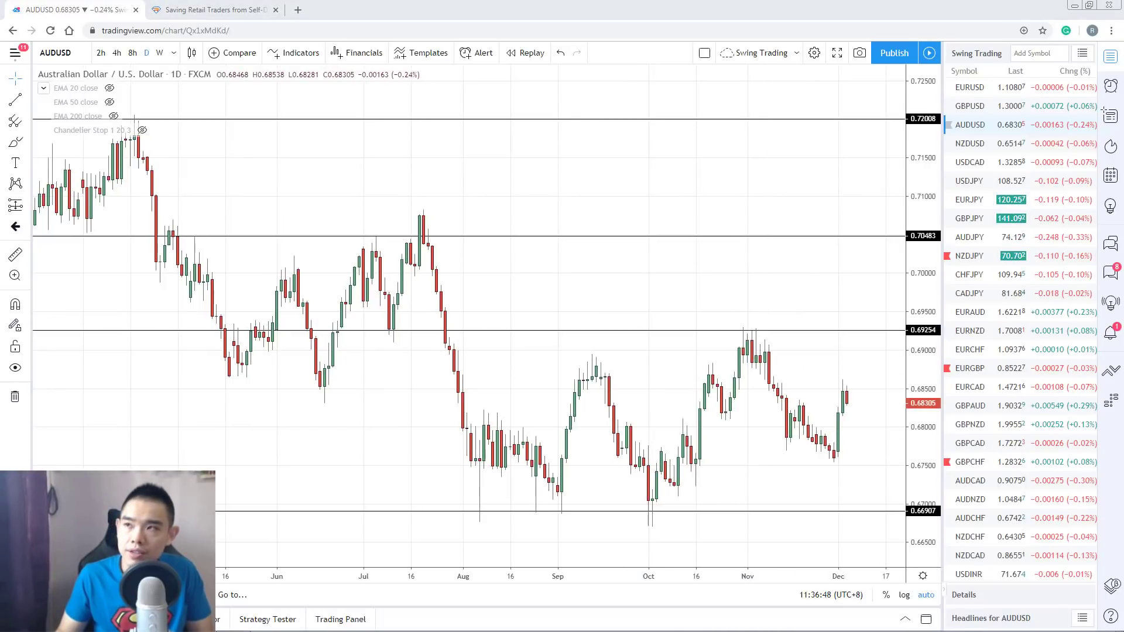
{"action": "mouse_move", "coordinate": [673, 481]}
{"action": "left_mouse_down"}
{"action": "mouse_move", "coordinate": [758, 346]}
{"action": "mouse_move", "coordinate": [729, 339]}
{"action": "mouse_move", "coordinate": [827, 442]}
{"action": "left_mouse_up"}
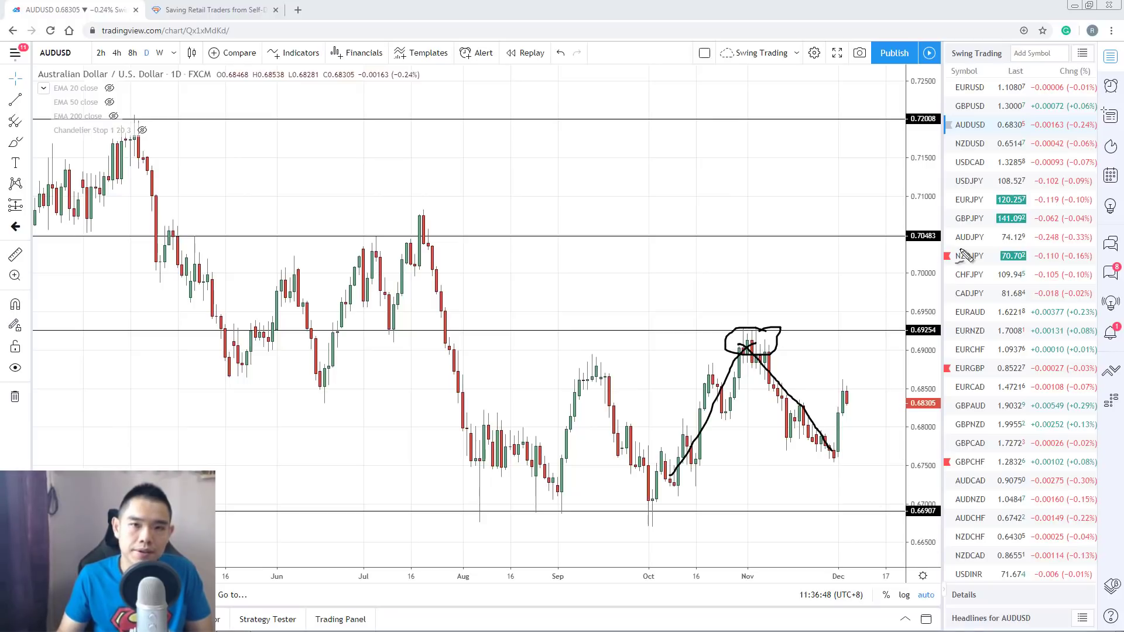
Clear the freehand marks from AUDUSD and open the daily chart of the 5 Year T-Note futures (ZF1!).
{"action": "key", "text": "ctrl+z"}
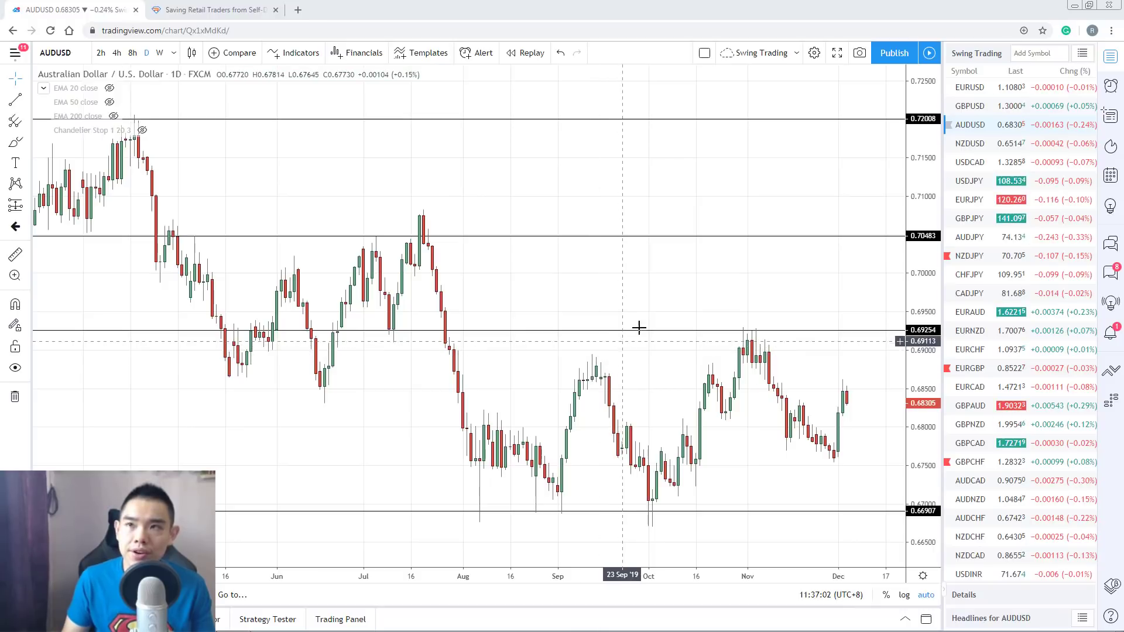
{"action": "left_click", "coordinate": [1030, 536]}
{"action": "scroll", "coordinate": [1031, 523], "scroll_direction": "down", "scroll_amount": 2}
{"action": "scroll", "coordinate": [1032, 523], "scroll_direction": "down", "scroll_amount": 10}
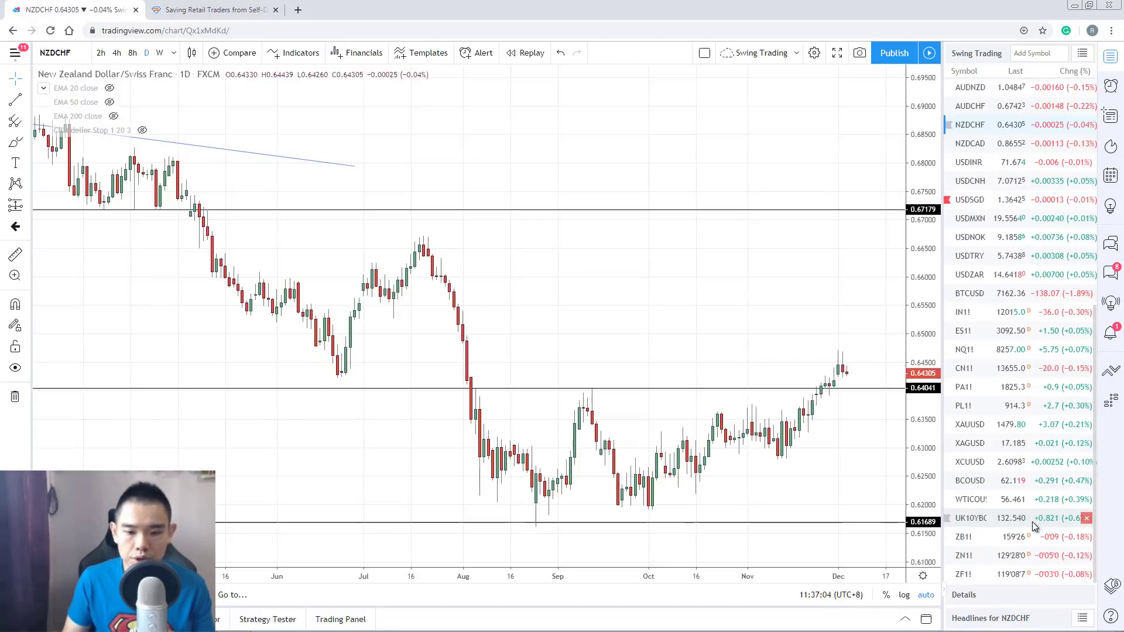
{"action": "left_click", "coordinate": [1016, 573]}
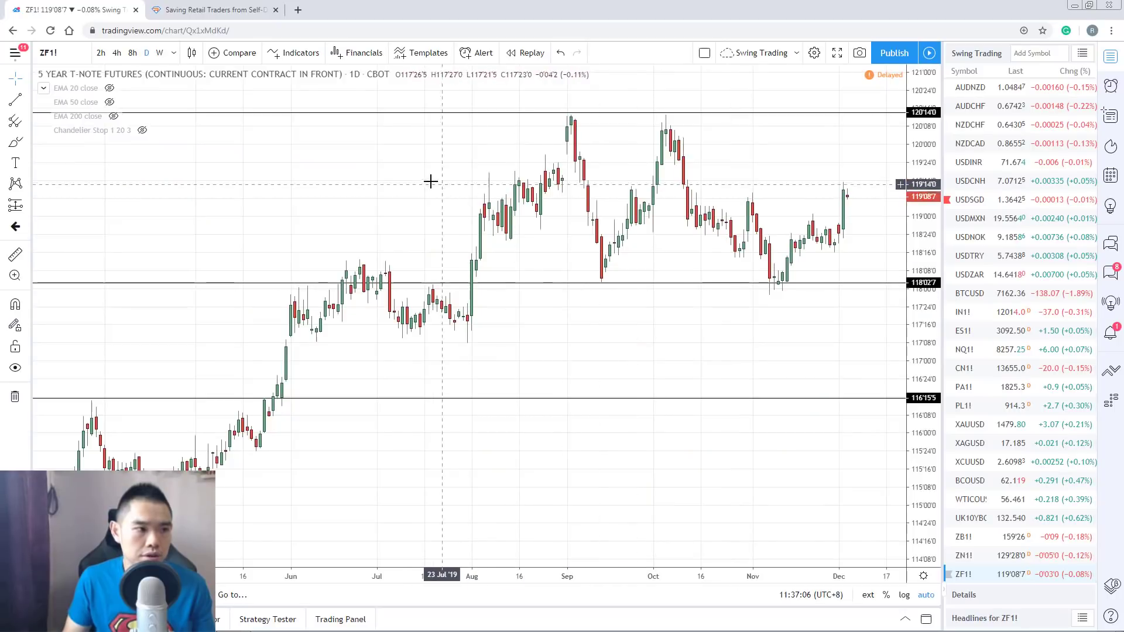
Trace a freehand support line just above ZF1!'s 118'02'7 level from June to October and mark the spot beneath the September low.
{"action": "left_click_drag", "start_coordinate": [422, 178], "coordinate": [469, 181]}
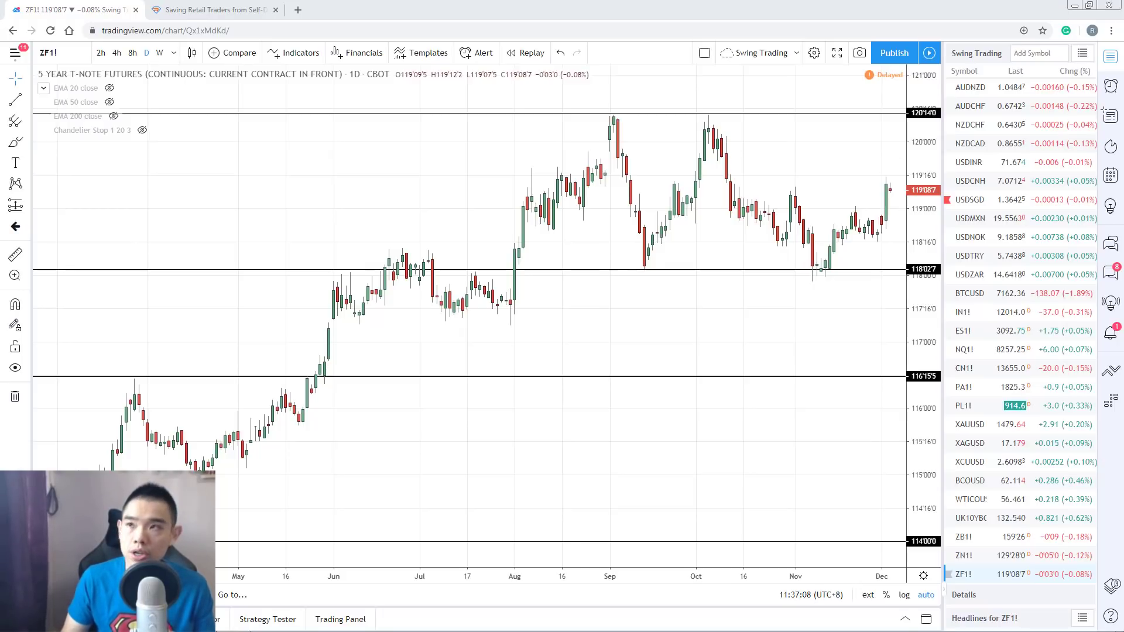
{"action": "left_click_drag", "start_coordinate": [658, 284], "coordinate": [774, 318]}
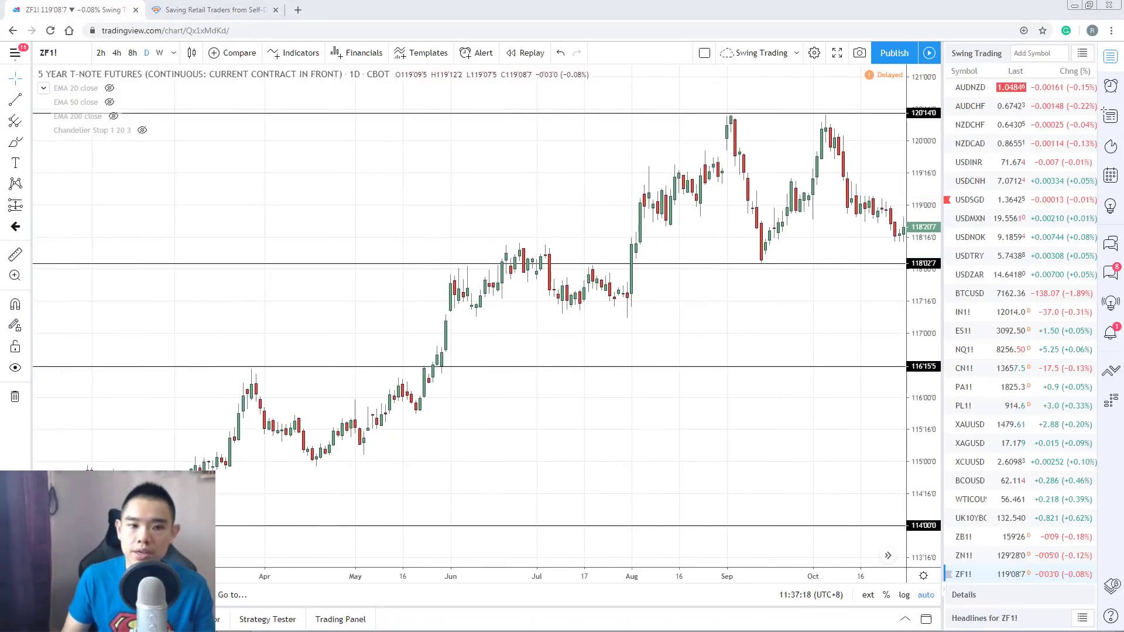
{"action": "left_click_drag", "start_coordinate": [507, 258], "coordinate": [891, 245]}
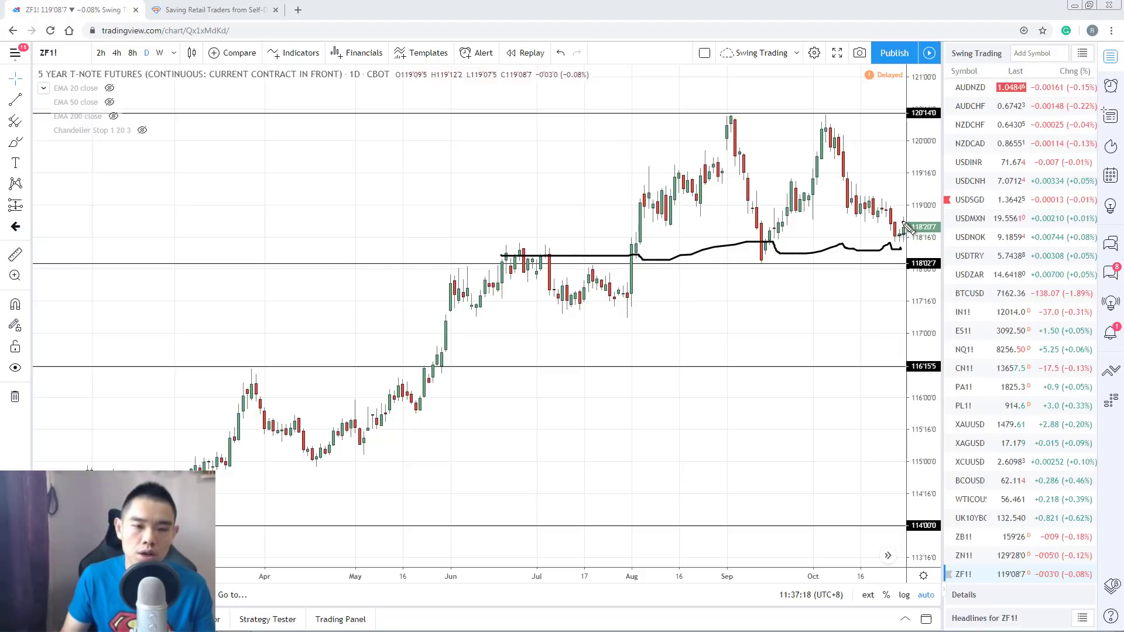
{"action": "left_click_drag", "start_coordinate": [748, 270], "coordinate": [763, 267]}
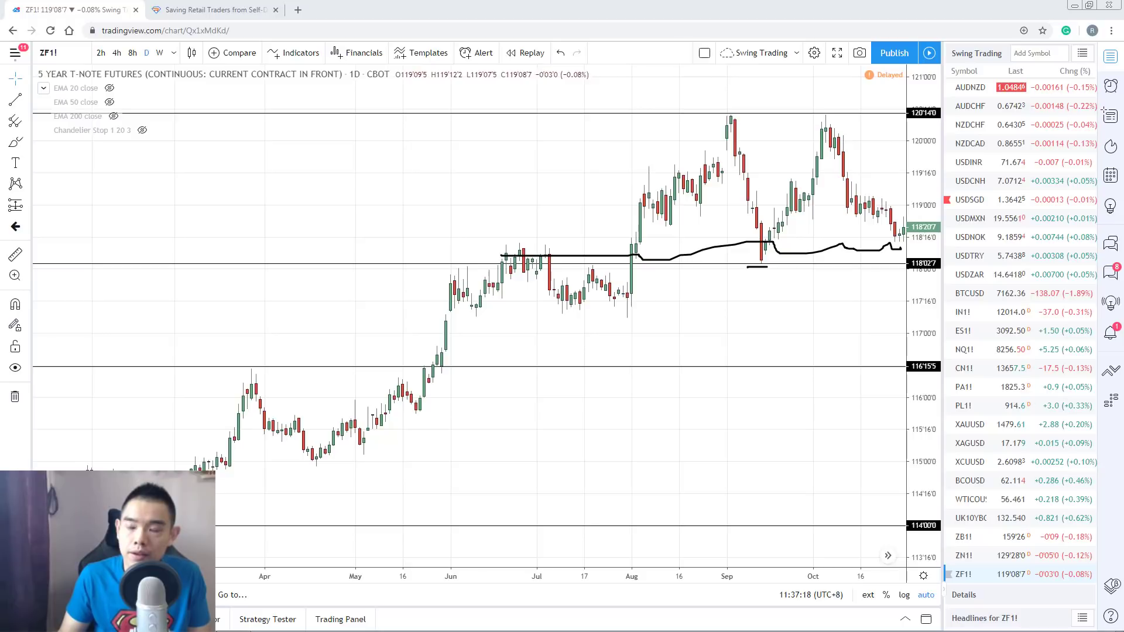
Clear the freehand marks, trace ZF1!'s November bounce from the 118'02'7 support, and underline the early June and late July lows.
{"action": "key", "text": "ctrl+z"}
{"action": "key", "text": "ctrl+z"}
{"action": "left_click_drag", "start_coordinate": [815, 311], "coordinate": [667, 319]}
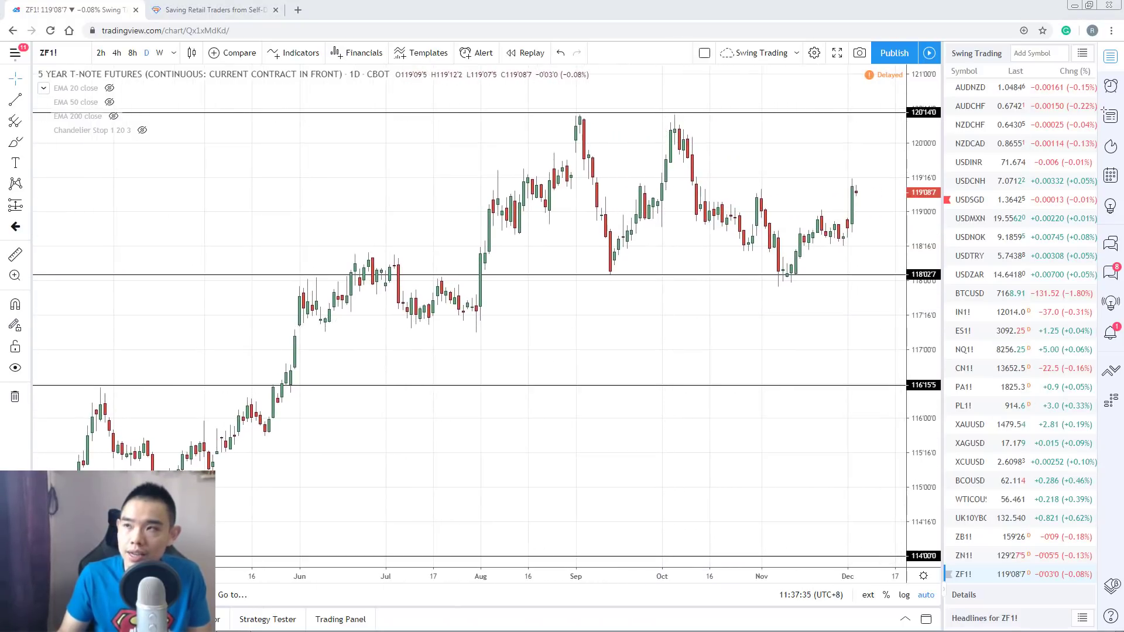
{"action": "mouse_move", "coordinate": [759, 200]}
{"action": "left_mouse_down"}
{"action": "mouse_move", "coordinate": [785, 282]}
{"action": "mouse_move", "coordinate": [856, 218]}
{"action": "mouse_move", "coordinate": [859, 179]}
{"action": "left_mouse_up"}
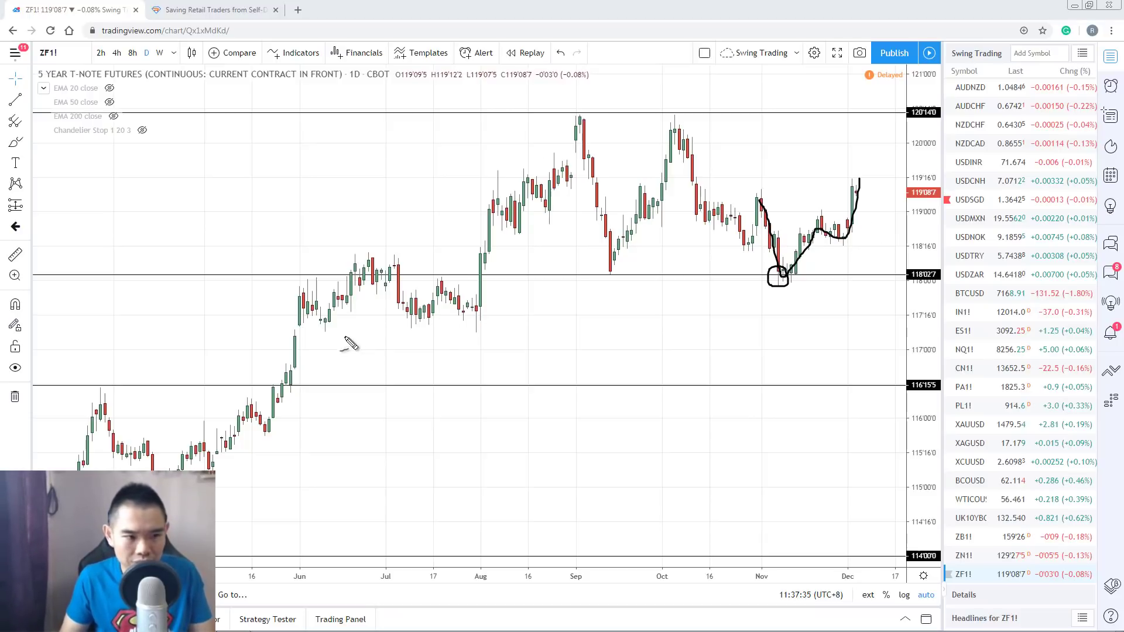
{"action": "left_click_drag", "start_coordinate": [311, 332], "coordinate": [350, 336]}
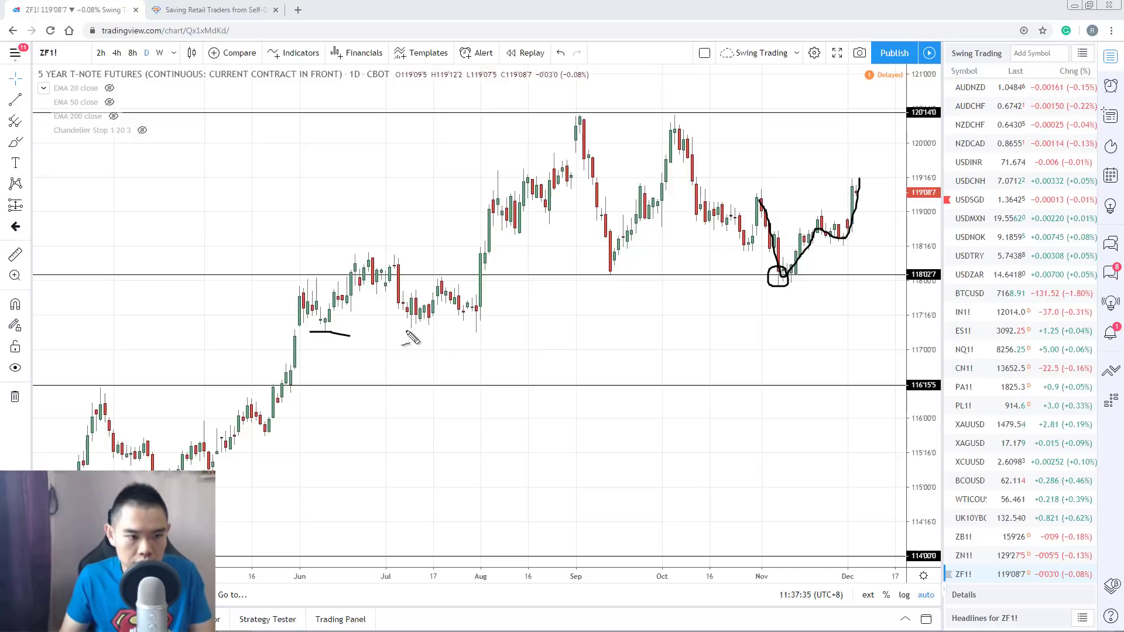
{"action": "left_click_drag", "start_coordinate": [481, 326], "coordinate": [486, 331]}
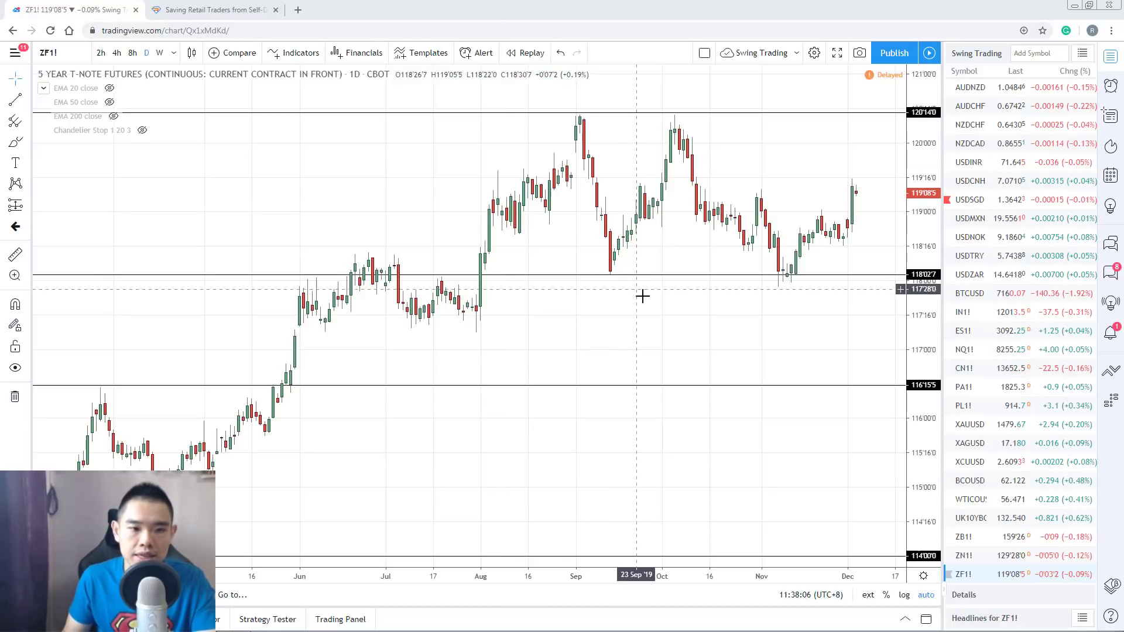
Return to the AUDUSD daily chart with its price action through early December in view.
{"action": "left_click_drag", "start_coordinate": [651, 309], "coordinate": [658, 317]}
{"action": "left_click", "coordinate": [1025, 220]}
{"action": "scroll", "coordinate": [1022, 176], "scroll_direction": "up", "scroll_amount": 10}
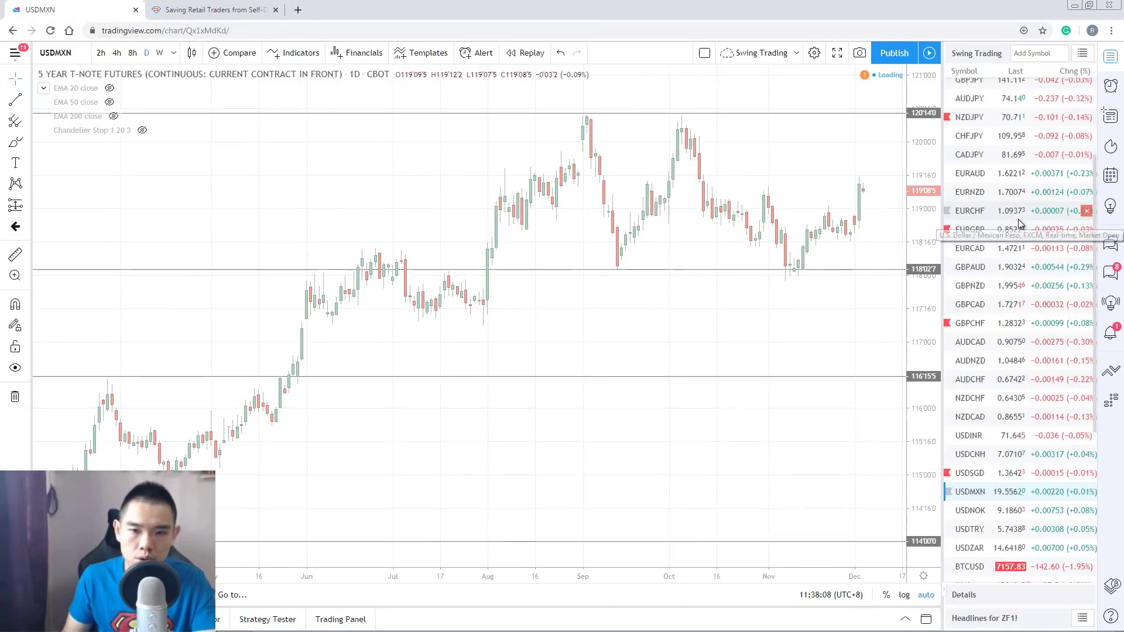
{"action": "left_click", "coordinate": [1017, 122]}
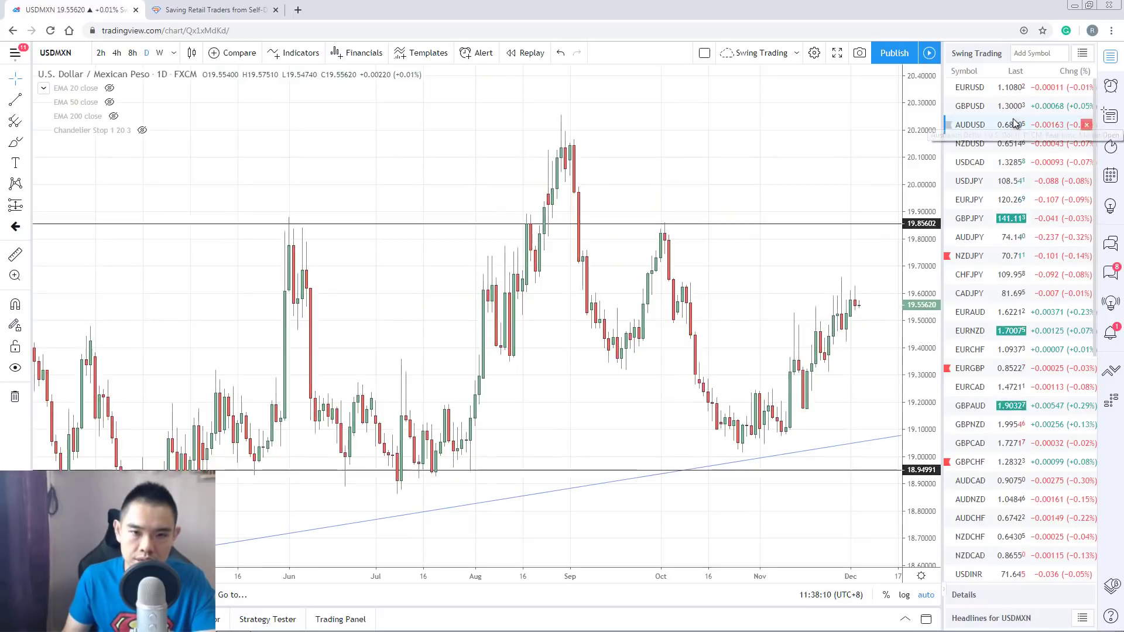
{"action": "left_click_drag", "start_coordinate": [687, 289], "coordinate": [698, 283]}
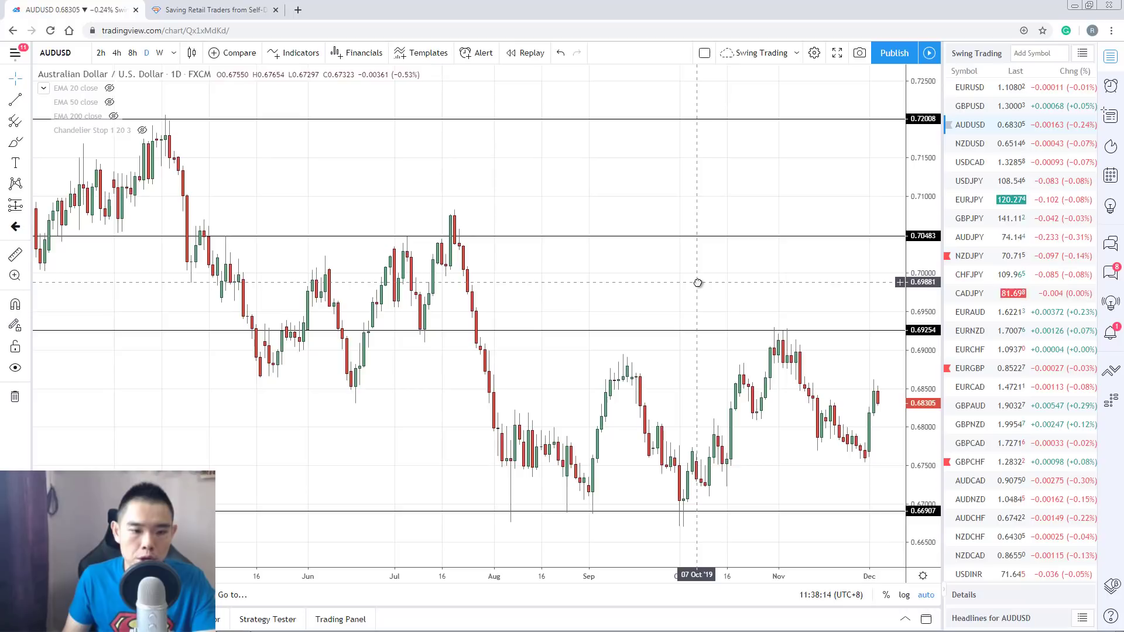
{"action": "scroll", "coordinate": [792, 321], "scroll_direction": "right", "scroll_amount": 2}
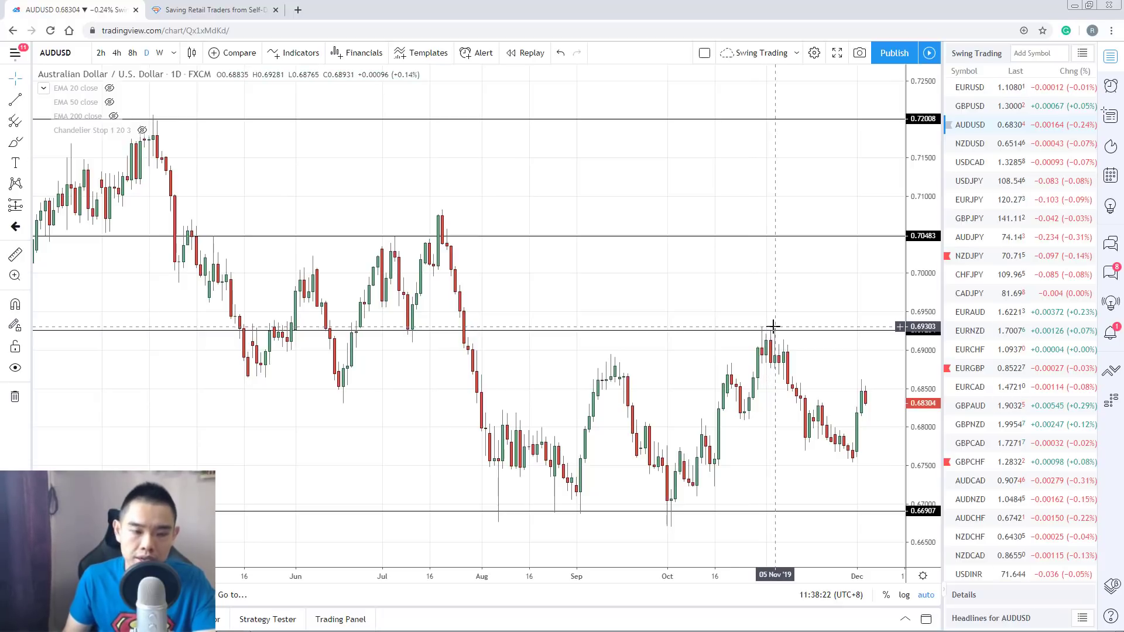
Add the Average True Range indicator to the AUDUSD daily chart.
{"action": "left_click", "coordinate": [296, 52]}
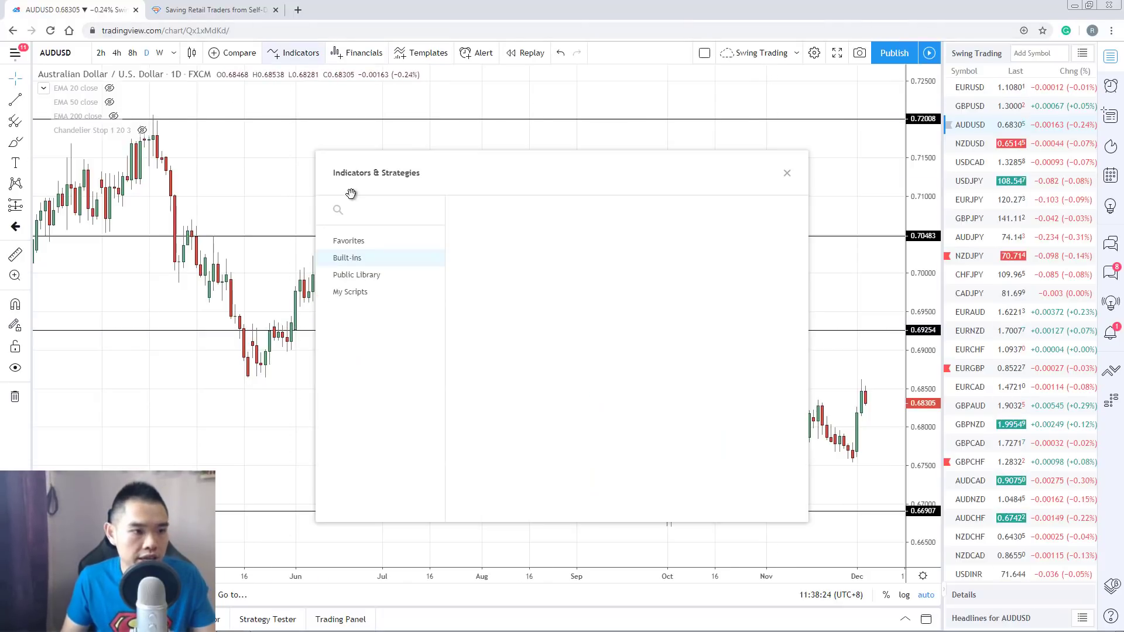
{"action": "type", "text": "atr"}
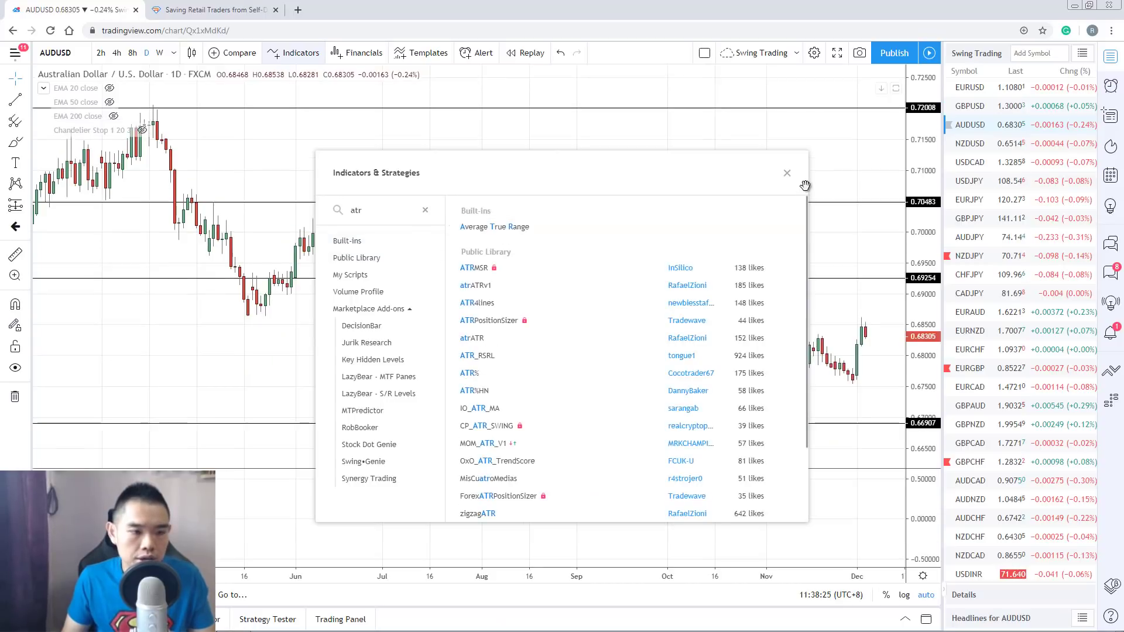
{"action": "left_click", "coordinate": [787, 173]}
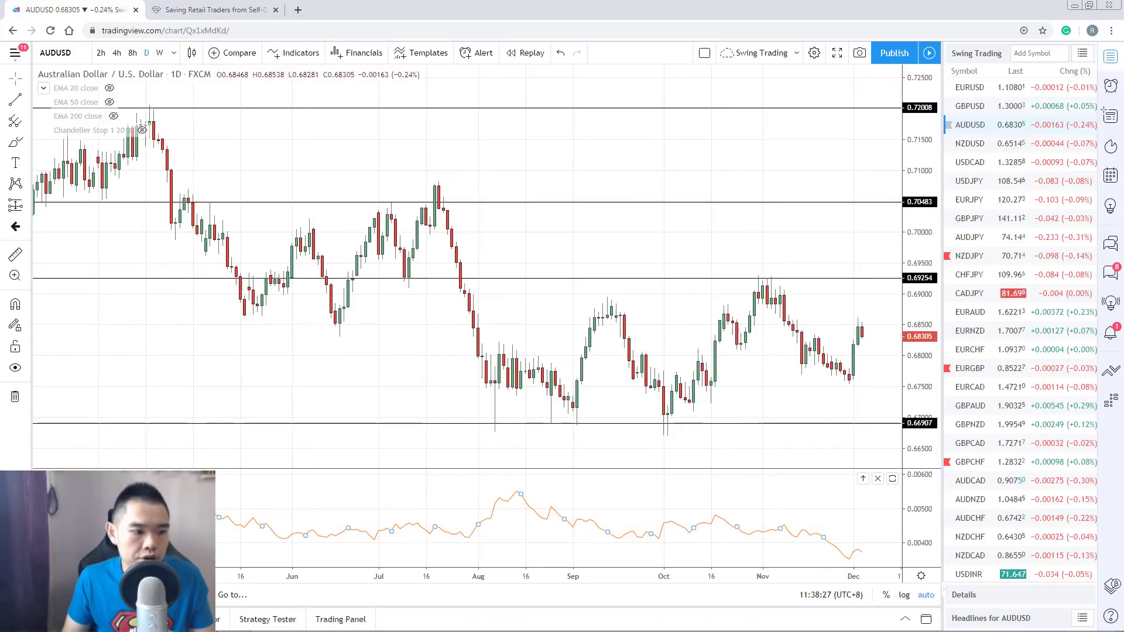
Set the ATR indicator's length to 20 and its smoothing to SMA.
{"action": "double_click", "coordinate": [478, 523]}
{"action": "type", "text": "20"}
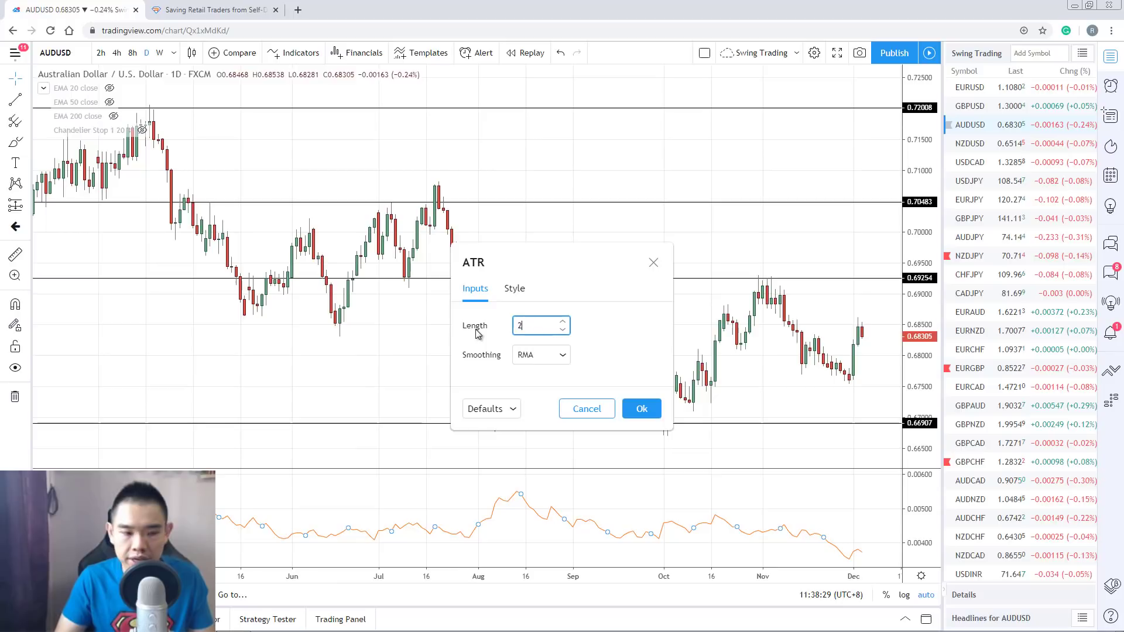
{"action": "left_click", "coordinate": [540, 356]}
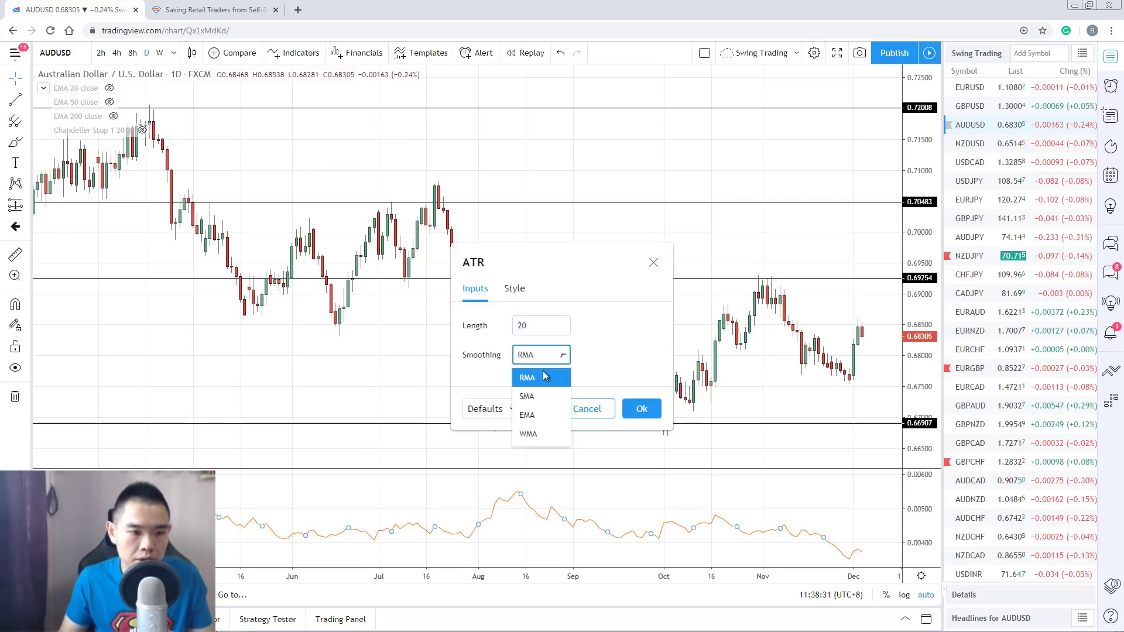
{"action": "left_click", "coordinate": [527, 396]}
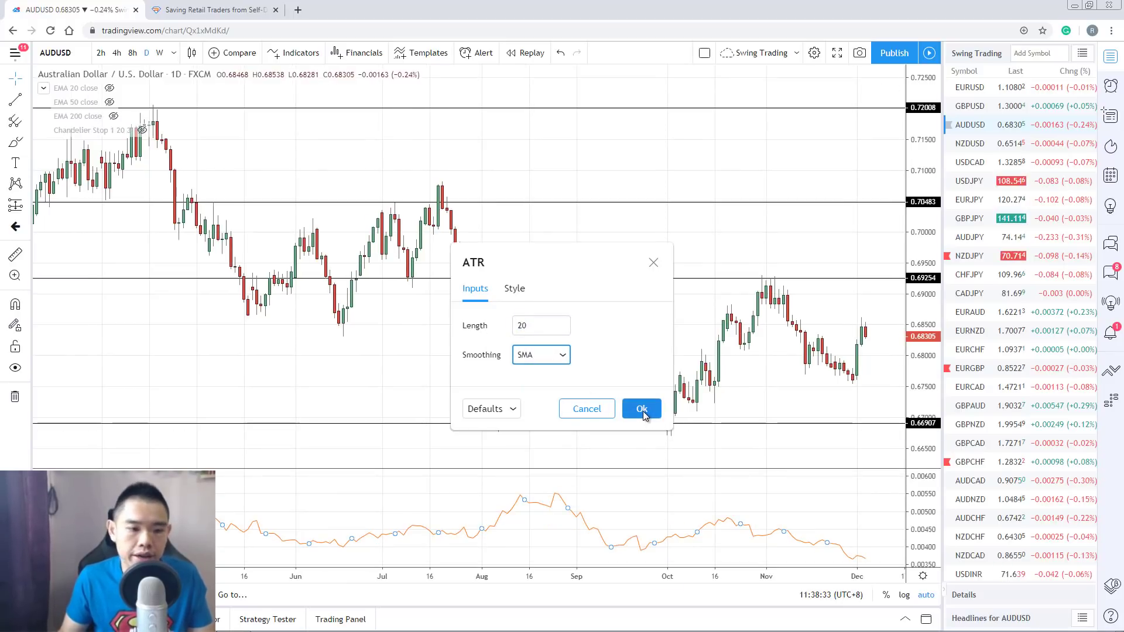
{"action": "left_click", "coordinate": [561, 356]}
{"action": "left_click", "coordinate": [541, 396]}
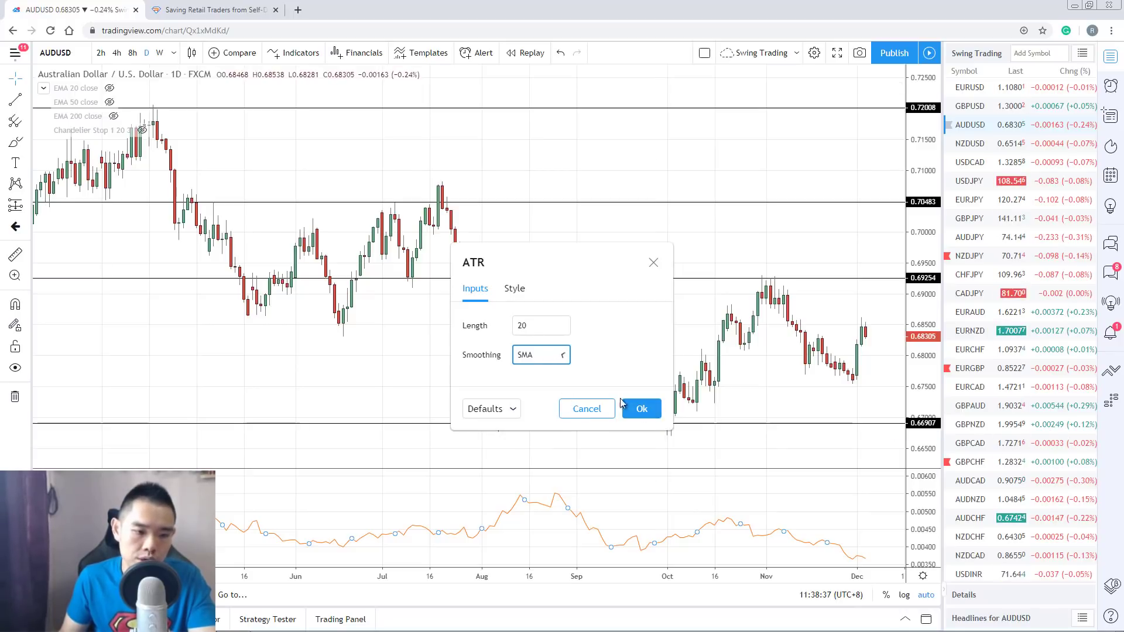
{"action": "left_click", "coordinate": [642, 409]}
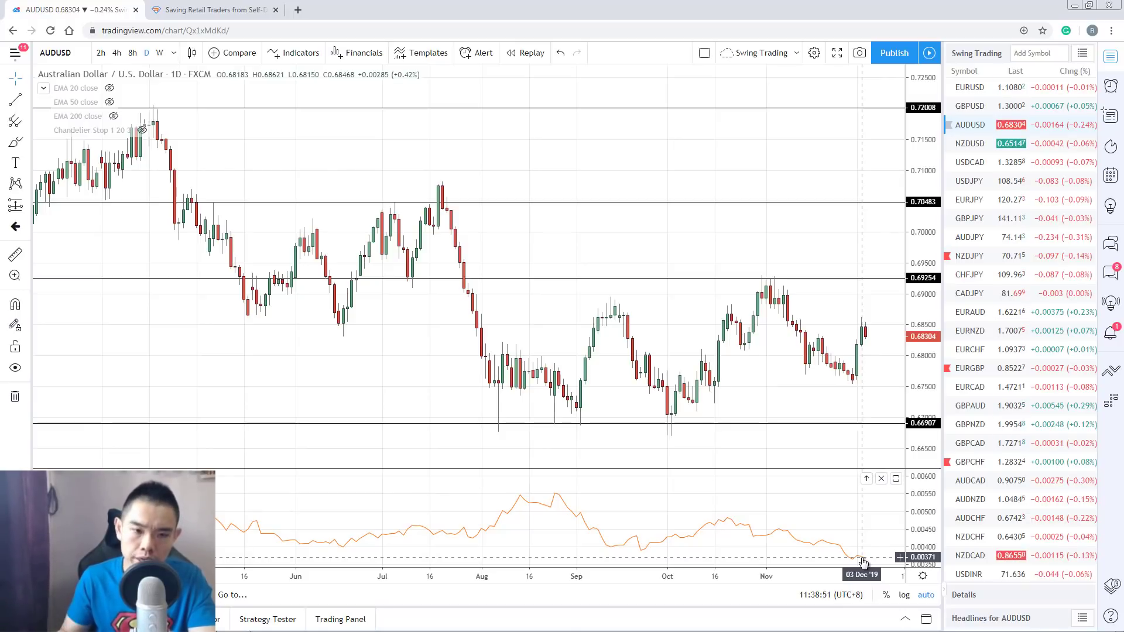
Mark AUDUSD's early November high with a short freehand line above 0.69254 and handwrite the equation "x + 37 = y" on the chart.
{"action": "left_click_drag", "start_coordinate": [685, 296], "coordinate": [729, 297]}
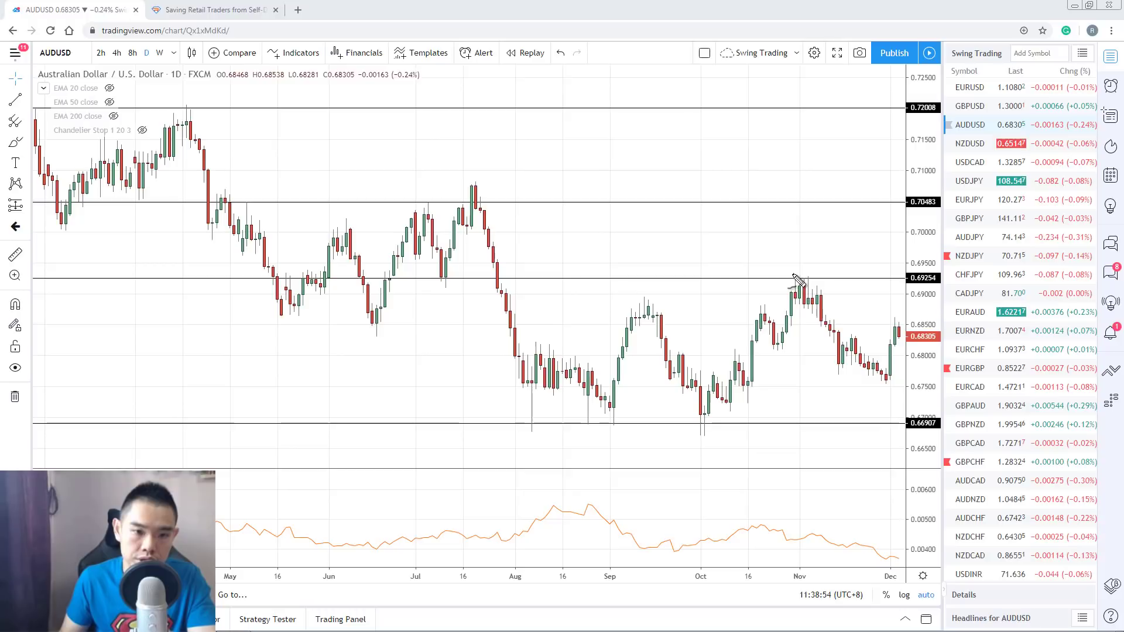
{"action": "left_click_drag", "start_coordinate": [784, 274], "coordinate": [816, 274]}
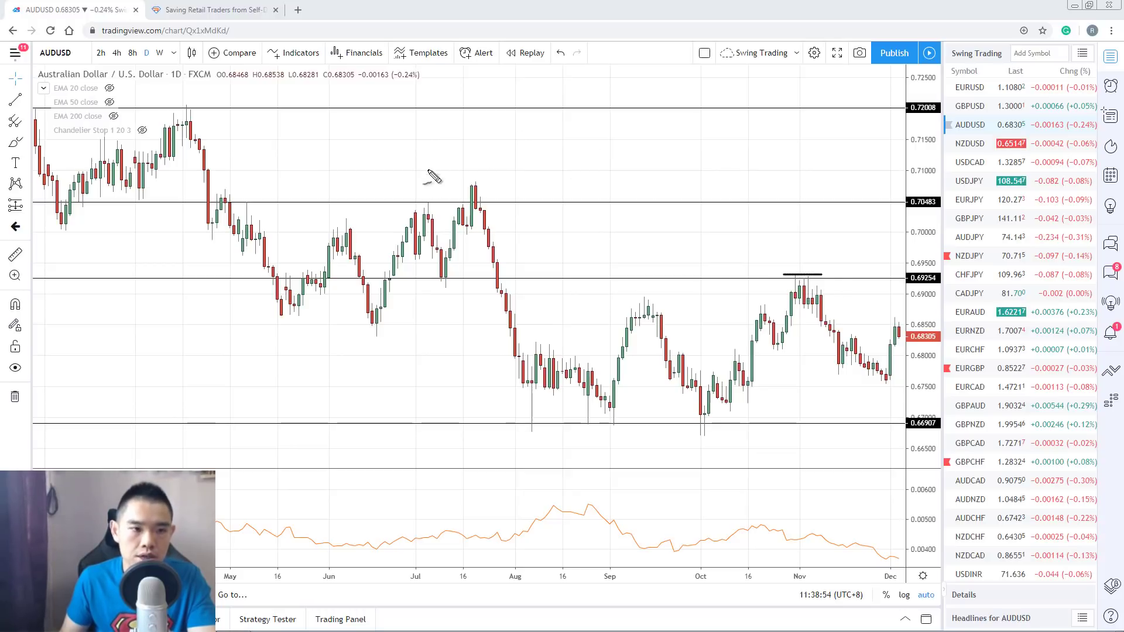
{"action": "mouse_move", "coordinate": [331, 156]}
{"action": "left_mouse_down"}
{"action": "mouse_move", "coordinate": [428, 153]}
{"action": "mouse_move", "coordinate": [400, 171]}
{"action": "left_mouse_up"}
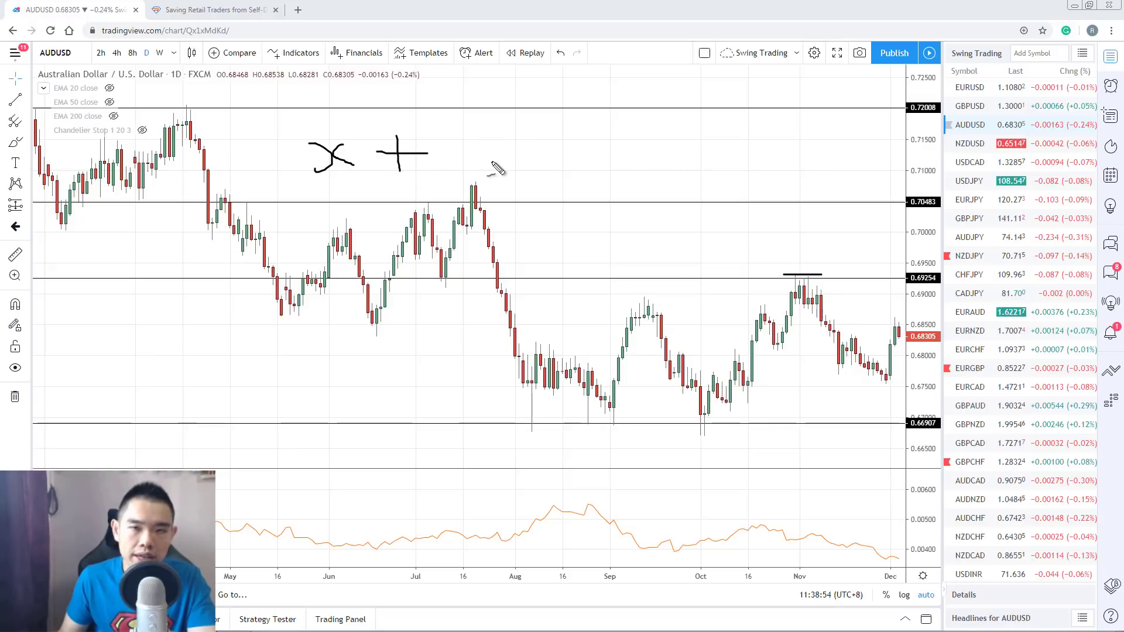
{"action": "mouse_move", "coordinate": [448, 133]}
{"action": "left_mouse_down"}
{"action": "mouse_move", "coordinate": [463, 154]}
{"action": "mouse_move", "coordinate": [430, 165]}
{"action": "left_mouse_up"}
{"action": "mouse_move", "coordinate": [479, 138]}
{"action": "left_mouse_down"}
{"action": "mouse_move", "coordinate": [497, 136]}
{"action": "mouse_move", "coordinate": [493, 179]}
{"action": "mouse_move", "coordinate": [532, 151]}
{"action": "mouse_move", "coordinate": [611, 157]}
{"action": "mouse_move", "coordinate": [628, 170]}
{"action": "left_mouse_up"}
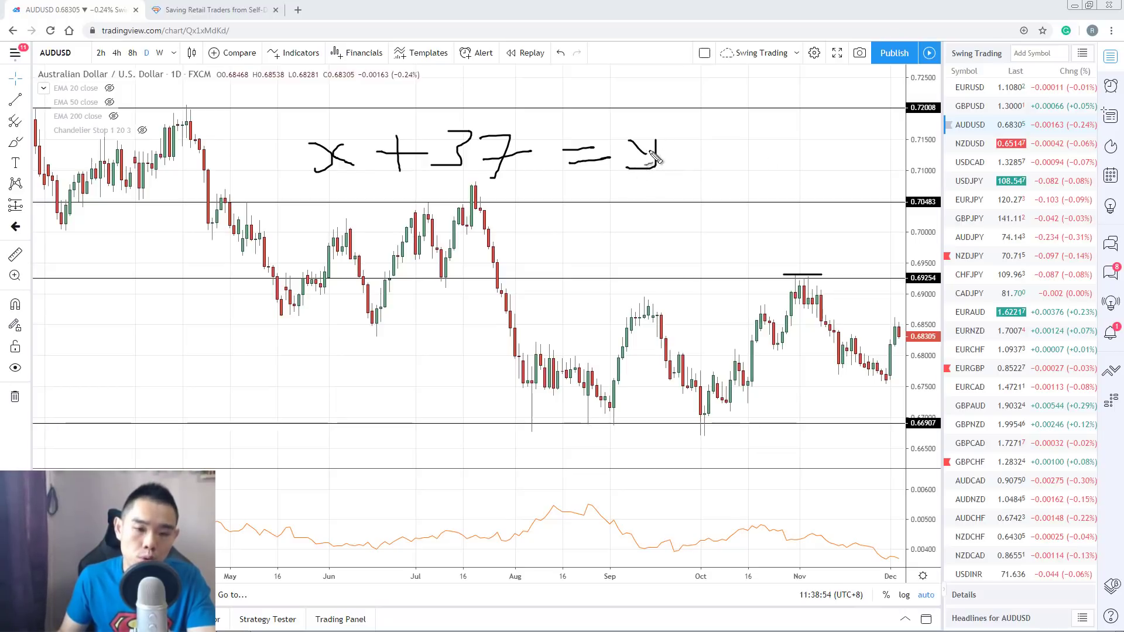
{"action": "mouse_move", "coordinate": [807, 255]}
{"action": "left_mouse_down"}
{"action": "mouse_move", "coordinate": [831, 268]}
{"action": "mouse_move", "coordinate": [890, 268]}
{"action": "left_mouse_up"}
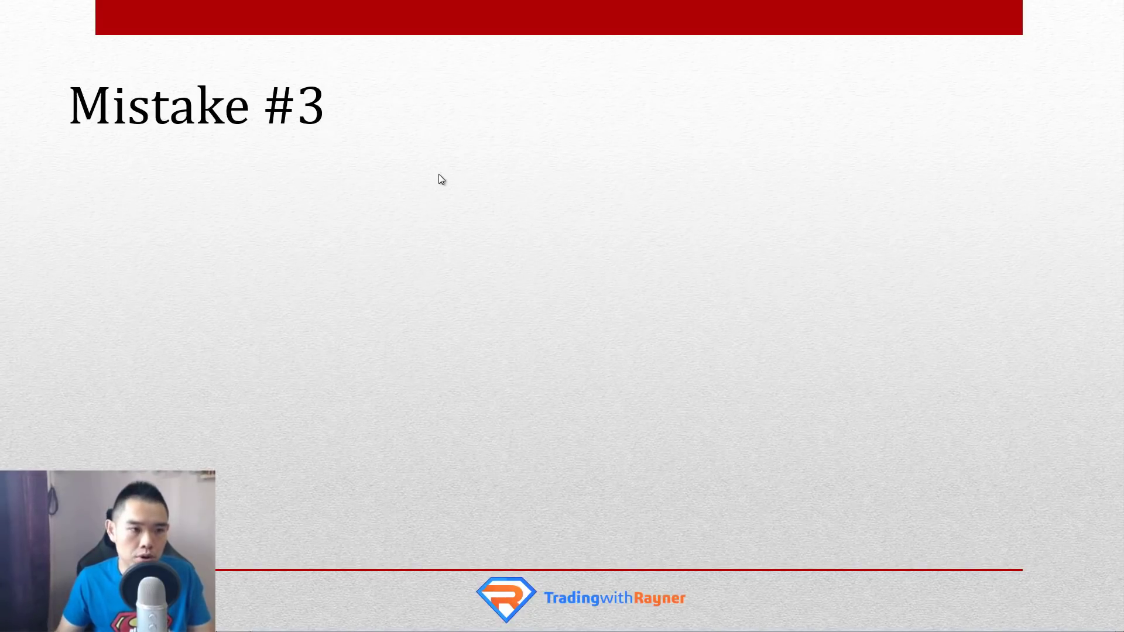
{"action": "key", "text": "Right"}
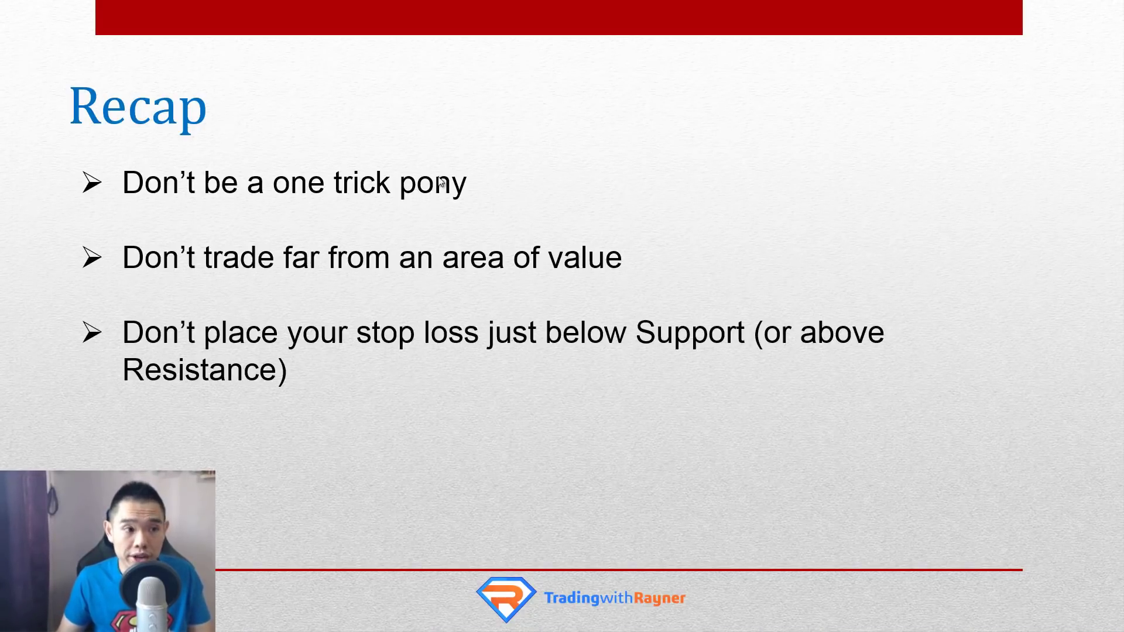